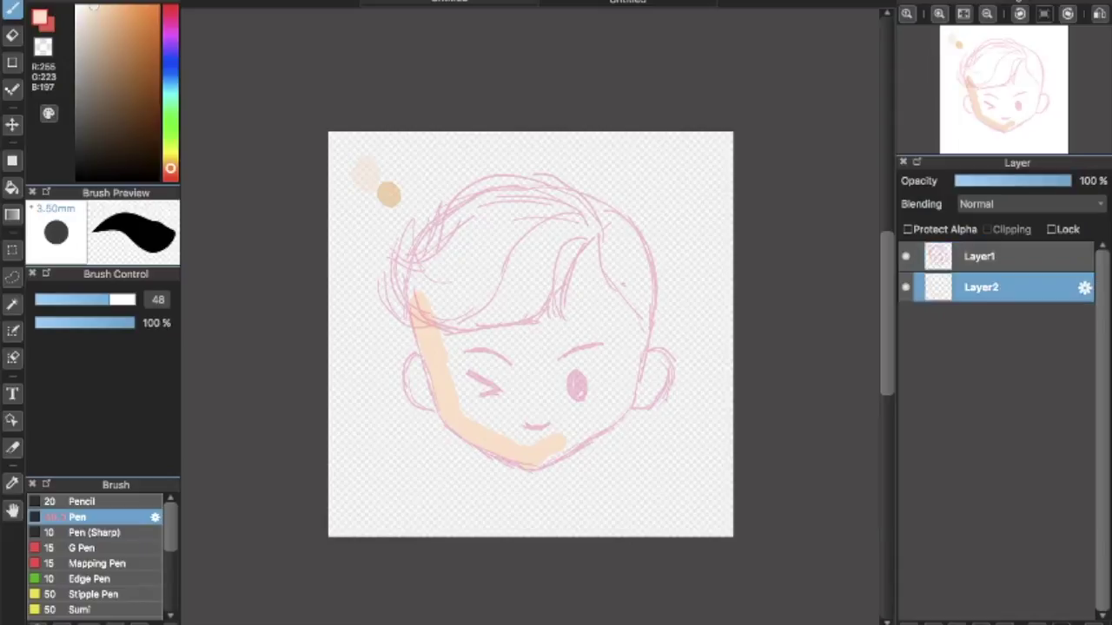
Step: Paint the whole face with the peach skin colour on Layer2 following the sketch, and clean up its outer edge with the eraser
{"action": "mouse_move", "coordinate": [528, 461]}
{"action": "left_mouse_down"}
{"action": "mouse_move", "coordinate": [585, 434]}
{"action": "mouse_move", "coordinate": [621, 391]}
{"action": "left_mouse_up"}
{"action": "mouse_move", "coordinate": [408, 300]}
{"action": "left_mouse_down"}
{"action": "mouse_move", "coordinate": [454, 382]}
{"action": "mouse_move", "coordinate": [475, 388]}
{"action": "mouse_move", "coordinate": [507, 428]}
{"action": "mouse_move", "coordinate": [501, 357]}
{"action": "mouse_move", "coordinate": [547, 363]}
{"action": "mouse_move", "coordinate": [593, 400]}
{"action": "mouse_move", "coordinate": [576, 317]}
{"action": "mouse_move", "coordinate": [610, 277]}
{"action": "mouse_move", "coordinate": [607, 398]}
{"action": "mouse_move", "coordinate": [596, 312]}
{"action": "mouse_move", "coordinate": [613, 287]}
{"action": "left_mouse_up"}
{"action": "key", "text": "e"}
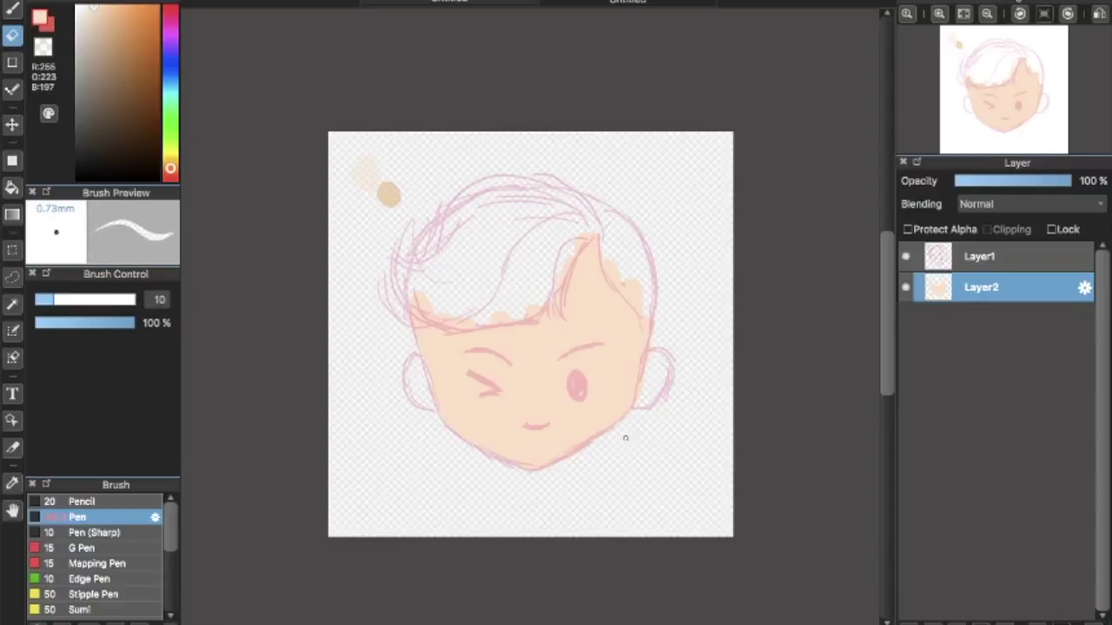
{"action": "left_click", "coordinate": [905, 257]}
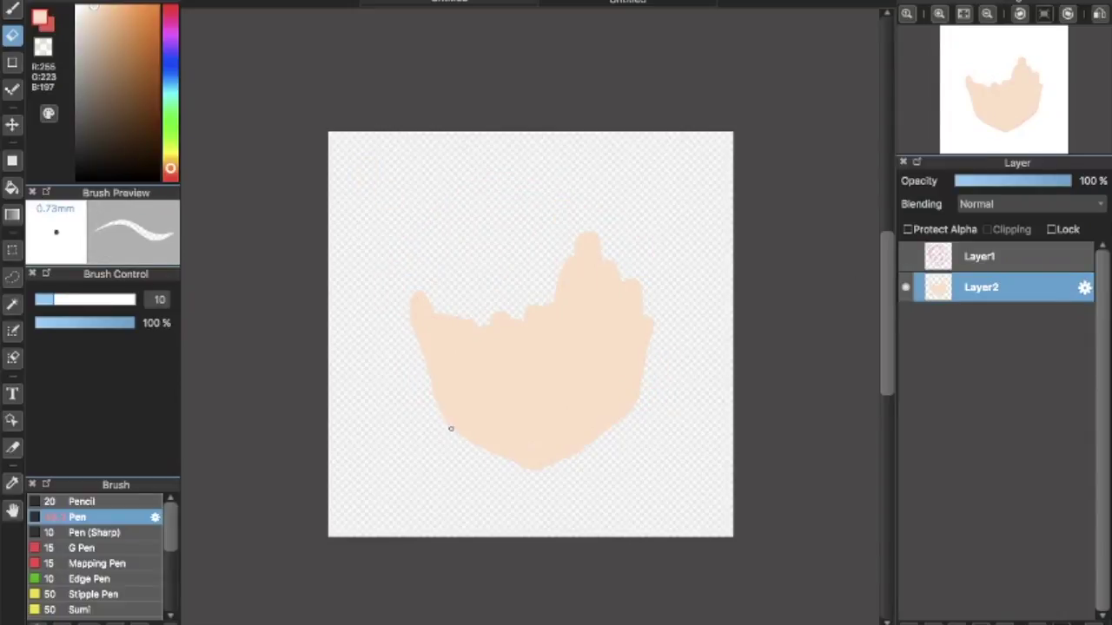
{"action": "left_click", "coordinate": [905, 256]}
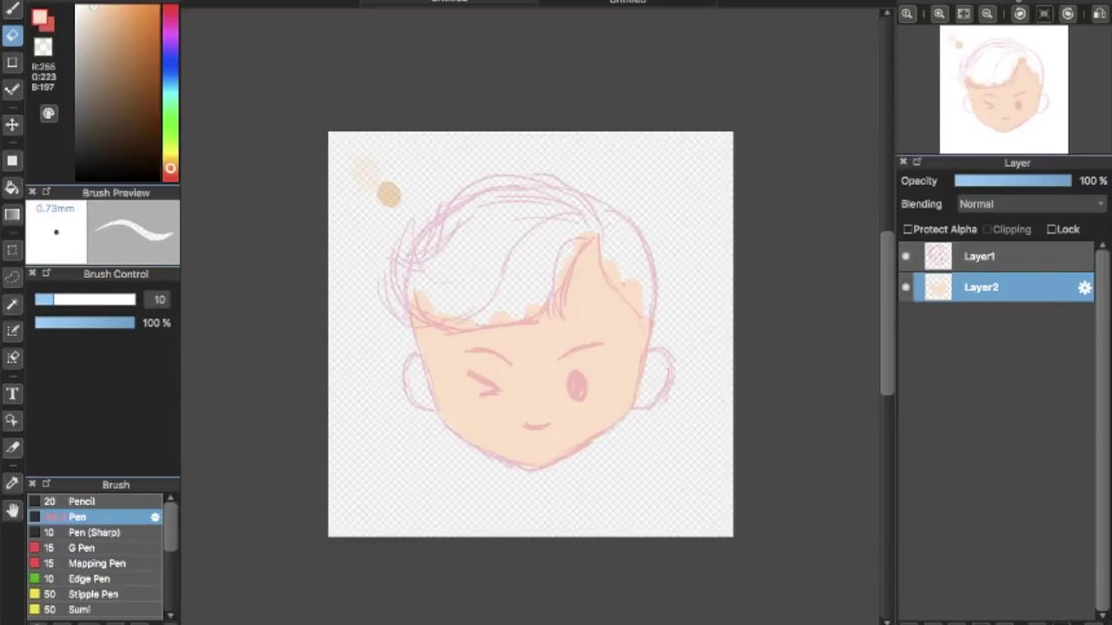
Step: Sample the orange hair swatch with the Layer1 sketch at full opacity, and lower the sketch to 28% opacity
{"action": "left_click", "coordinate": [999, 257]}
{"action": "left_click", "coordinate": [1074, 181]}
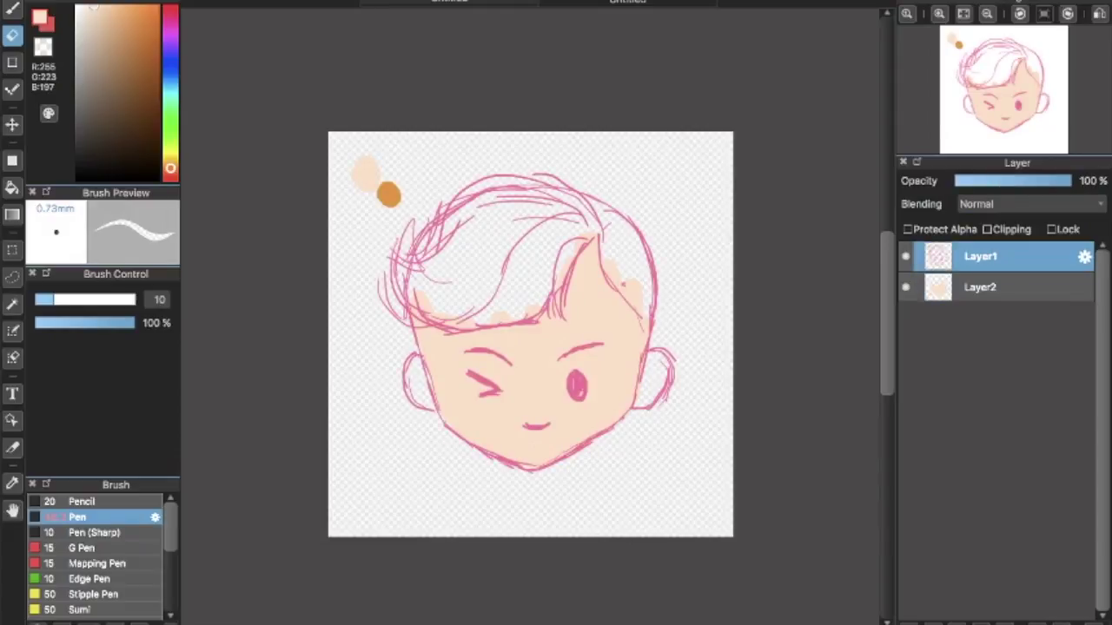
{"action": "left_click", "coordinate": [12, 483]}
{"action": "left_click", "coordinate": [389, 193]}
{"action": "left_click", "coordinate": [989, 181]}
{"action": "key", "text": "x"}
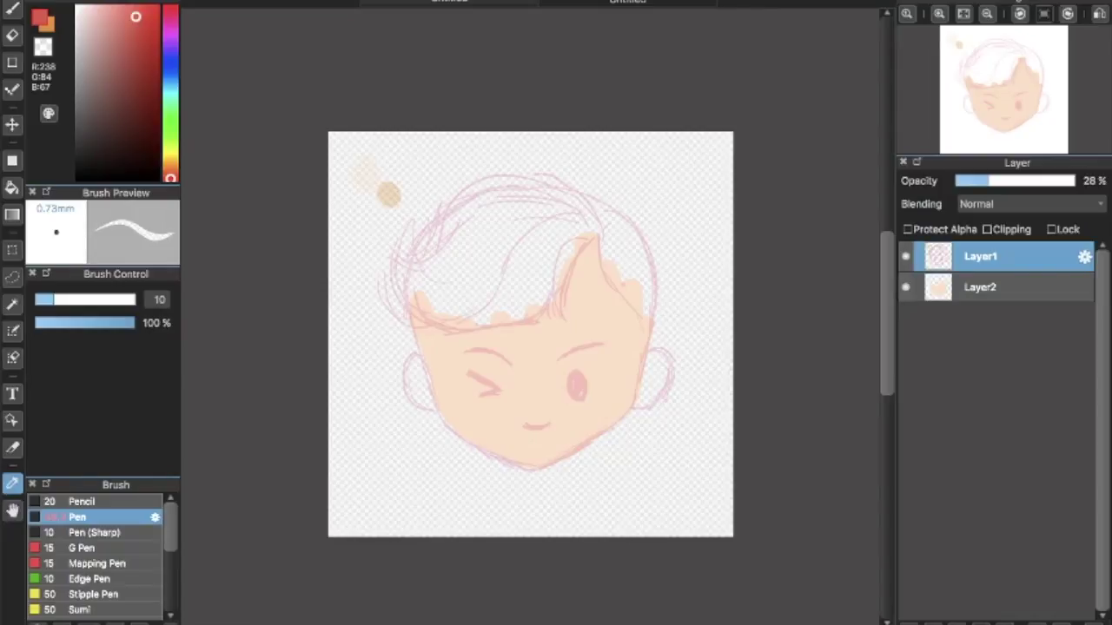
Step: Sample the peach swatch at full opacity, fade the sketch, and ready the brush on Layer2 with orange R239 G147 B39
{"action": "left_click", "coordinate": [1073, 180]}
{"action": "left_click", "coordinate": [365, 174]}
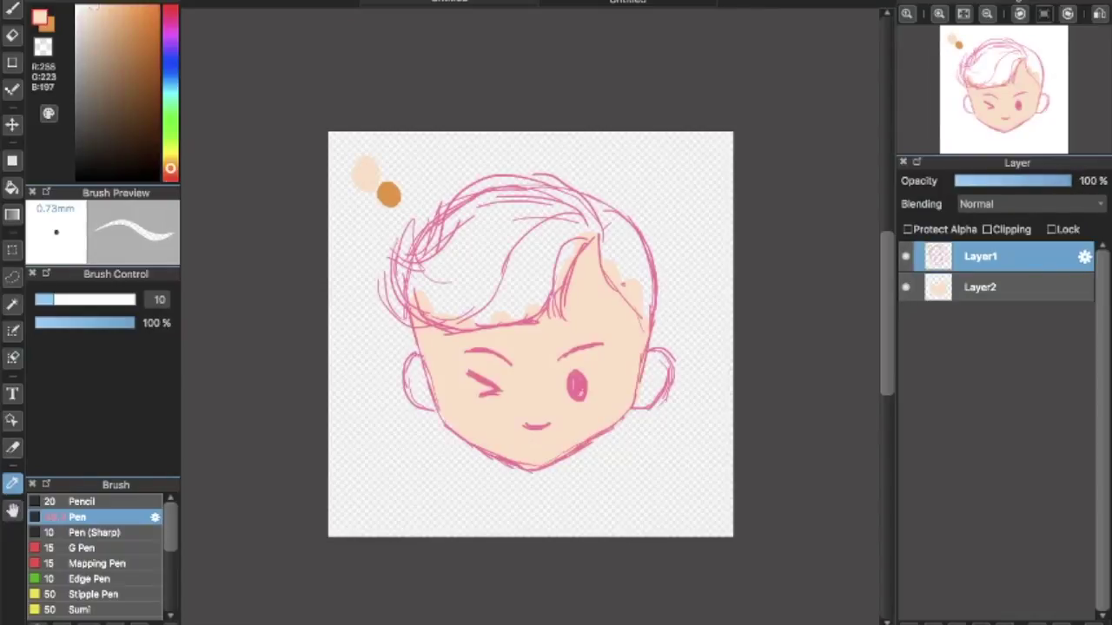
{"action": "left_click", "coordinate": [1001, 180]}
{"action": "left_click", "coordinate": [982, 287]}
{"action": "left_click", "coordinate": [48, 26]}
{"action": "left_click", "coordinate": [12, 10]}
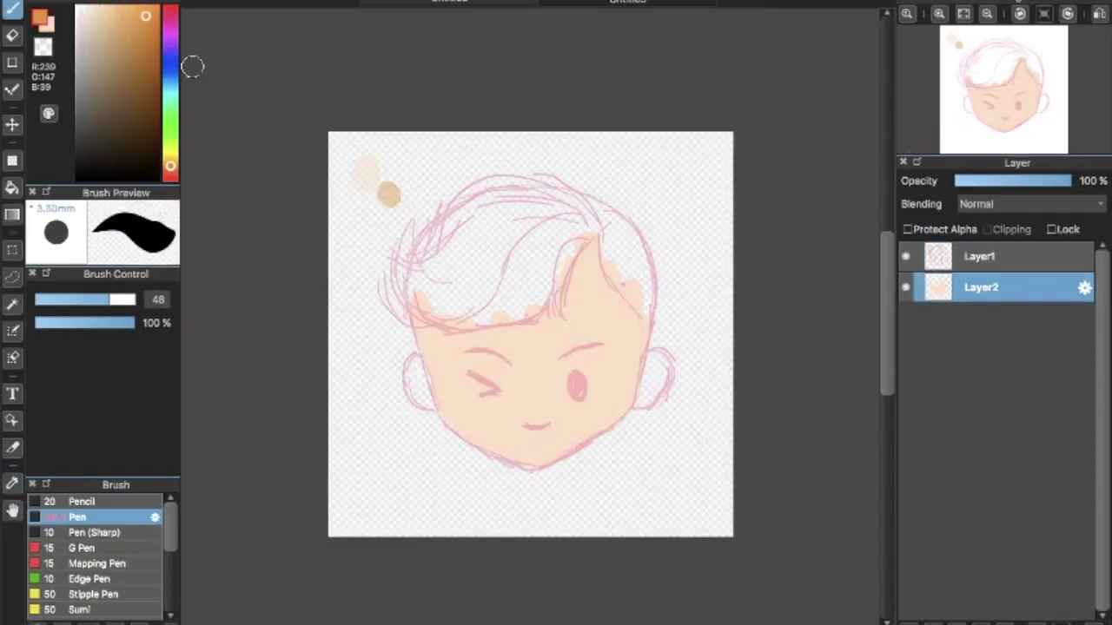
Step: Outline the crown of the hair and its curled front tufts in orange over the sketch, using a brush size of 14.6
{"action": "left_click", "coordinate": [73, 300]}
{"action": "mouse_move", "coordinate": [409, 221]}
{"action": "left_mouse_down"}
{"action": "mouse_move", "coordinate": [422, 269]}
{"action": "mouse_move", "coordinate": [446, 273]}
{"action": "mouse_move", "coordinate": [427, 259]}
{"action": "left_mouse_up"}
{"action": "key", "text": "ctrl+z"}
{"action": "key", "text": "ctrl+z"}
{"action": "key", "text": "ctrl+z"}
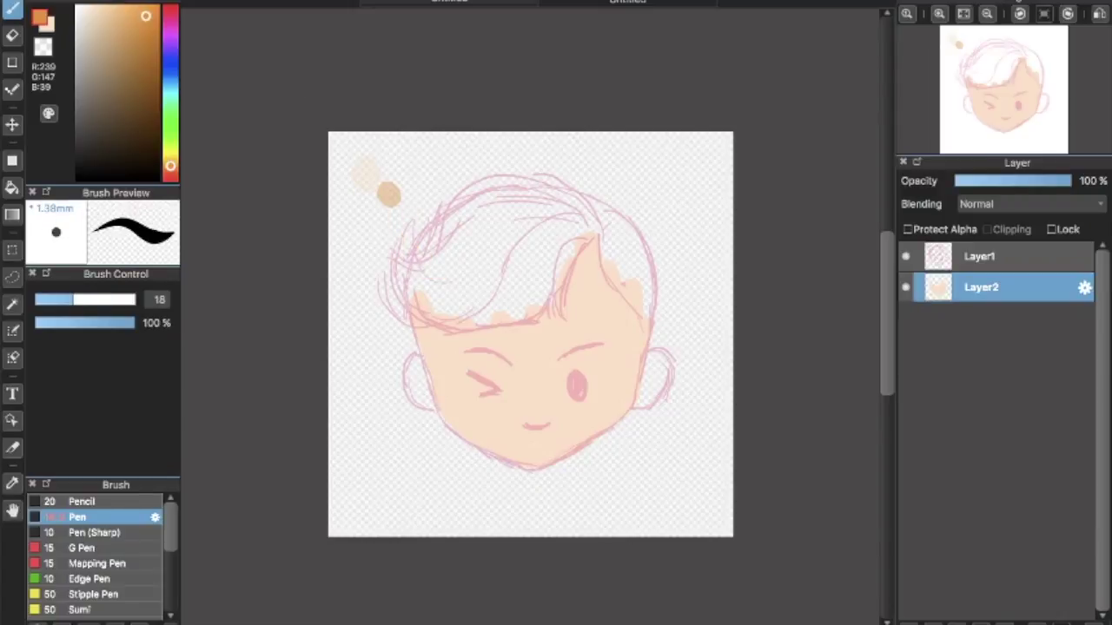
{"action": "key", "text": "bracketleft"}
{"action": "mouse_move", "coordinate": [600, 210]}
{"action": "left_mouse_down"}
{"action": "mouse_move", "coordinate": [561, 177]}
{"action": "mouse_move", "coordinate": [489, 187]}
{"action": "left_mouse_up"}
{"action": "key", "text": "ctrl+z"}
{"action": "mouse_move", "coordinate": [529, 173]}
{"action": "left_mouse_down"}
{"action": "mouse_move", "coordinate": [466, 190]}
{"action": "mouse_move", "coordinate": [416, 257]}
{"action": "mouse_move", "coordinate": [436, 242]}
{"action": "mouse_move", "coordinate": [420, 252]}
{"action": "mouse_move", "coordinate": [448, 244]}
{"action": "left_mouse_up"}
{"action": "mouse_move", "coordinate": [410, 222]}
{"action": "left_mouse_down"}
{"action": "mouse_move", "coordinate": [391, 259]}
{"action": "mouse_move", "coordinate": [437, 320]}
{"action": "mouse_move", "coordinate": [424, 315]}
{"action": "left_mouse_up"}
{"action": "key", "text": "ctrl+z"}
{"action": "mouse_move", "coordinate": [380, 282]}
{"action": "left_mouse_down"}
{"action": "mouse_move", "coordinate": [401, 322]}
{"action": "mouse_move", "coordinate": [484, 297]}
{"action": "mouse_move", "coordinate": [546, 216]}
{"action": "mouse_move", "coordinate": [600, 212]}
{"action": "left_mouse_up"}
Step: Outline the swept fringe over the forehead and the hair section on the other side of the parting in orange
{"action": "mouse_move", "coordinate": [445, 323]}
{"action": "left_mouse_down"}
{"action": "mouse_move", "coordinate": [489, 325]}
{"action": "mouse_move", "coordinate": [555, 271]}
{"action": "mouse_move", "coordinate": [565, 322]}
{"action": "mouse_move", "coordinate": [596, 225]}
{"action": "left_mouse_up"}
{"action": "key", "text": "ctrl+z"}
{"action": "key", "text": "ctrl+z"}
{"action": "mouse_move", "coordinate": [541, 306]}
{"action": "left_mouse_down"}
{"action": "mouse_move", "coordinate": [599, 223]}
{"action": "mouse_move", "coordinate": [585, 282]}
{"action": "left_mouse_up"}
{"action": "key", "text": "ctrl+z"}
{"action": "key", "text": "ctrl+z"}
{"action": "mouse_move", "coordinate": [602, 223]}
{"action": "left_mouse_down"}
{"action": "mouse_move", "coordinate": [592, 287]}
{"action": "mouse_move", "coordinate": [599, 214]}
{"action": "mouse_move", "coordinate": [649, 330]}
{"action": "mouse_move", "coordinate": [645, 263]}
{"action": "mouse_move", "coordinate": [620, 219]}
{"action": "mouse_move", "coordinate": [653, 325]}
{"action": "left_mouse_up"}
{"action": "key", "text": "ctrl+z"}
{"action": "key", "text": "ctrl+z"}
{"action": "key", "text": "ctrl+z"}
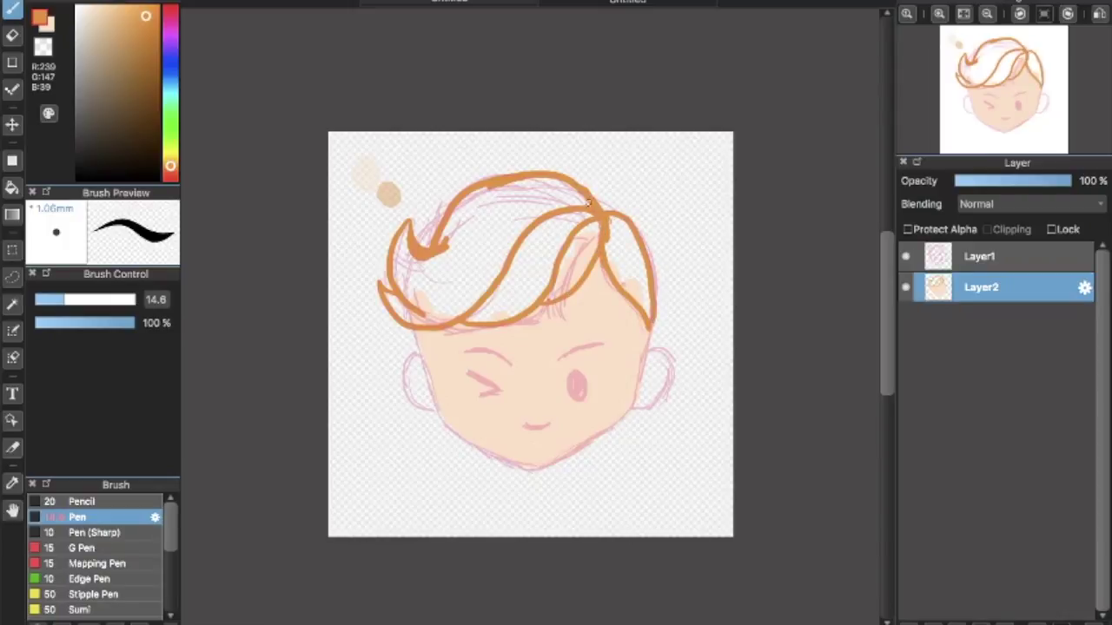
Step: Fill the outlined hair sections with solid orange, using a brush size of 24
{"action": "left_click_drag", "start_coordinate": [64, 300], "coordinate": [113, 299]}
{"action": "mouse_move", "coordinate": [399, 270]}
{"action": "left_mouse_down"}
{"action": "mouse_move", "coordinate": [403, 233]}
{"action": "mouse_move", "coordinate": [403, 278]}
{"action": "mouse_move", "coordinate": [433, 301]}
{"action": "mouse_move", "coordinate": [430, 278]}
{"action": "mouse_move", "coordinate": [450, 290]}
{"action": "mouse_move", "coordinate": [485, 271]}
{"action": "mouse_move", "coordinate": [453, 227]}
{"action": "mouse_move", "coordinate": [467, 202]}
{"action": "mouse_move", "coordinate": [496, 235]}
{"action": "mouse_move", "coordinate": [553, 185]}
{"action": "mouse_move", "coordinate": [582, 208]}
{"action": "mouse_move", "coordinate": [586, 231]}
{"action": "mouse_move", "coordinate": [585, 208]}
{"action": "mouse_move", "coordinate": [528, 194]}
{"action": "mouse_move", "coordinate": [523, 233]}
{"action": "mouse_move", "coordinate": [510, 232]}
{"action": "mouse_move", "coordinate": [508, 196]}
{"action": "mouse_move", "coordinate": [477, 213]}
{"action": "mouse_move", "coordinate": [485, 237]}
{"action": "mouse_move", "coordinate": [499, 215]}
{"action": "mouse_move", "coordinate": [456, 214]}
{"action": "mouse_move", "coordinate": [446, 268]}
{"action": "mouse_move", "coordinate": [491, 278]}
{"action": "mouse_move", "coordinate": [476, 311]}
{"action": "mouse_move", "coordinate": [509, 301]}
{"action": "mouse_move", "coordinate": [582, 211]}
{"action": "mouse_move", "coordinate": [547, 241]}
{"action": "mouse_move", "coordinate": [541, 273]}
{"action": "mouse_move", "coordinate": [491, 311]}
{"action": "mouse_move", "coordinate": [431, 275]}
{"action": "mouse_move", "coordinate": [438, 262]}
{"action": "mouse_move", "coordinate": [430, 314]}
{"action": "left_mouse_up"}
{"action": "key", "text": "ctrl+z"}
{"action": "left_click", "coordinate": [85, 299]}
{"action": "key", "text": "super+plus"}
{"action": "key", "text": "super+plus"}
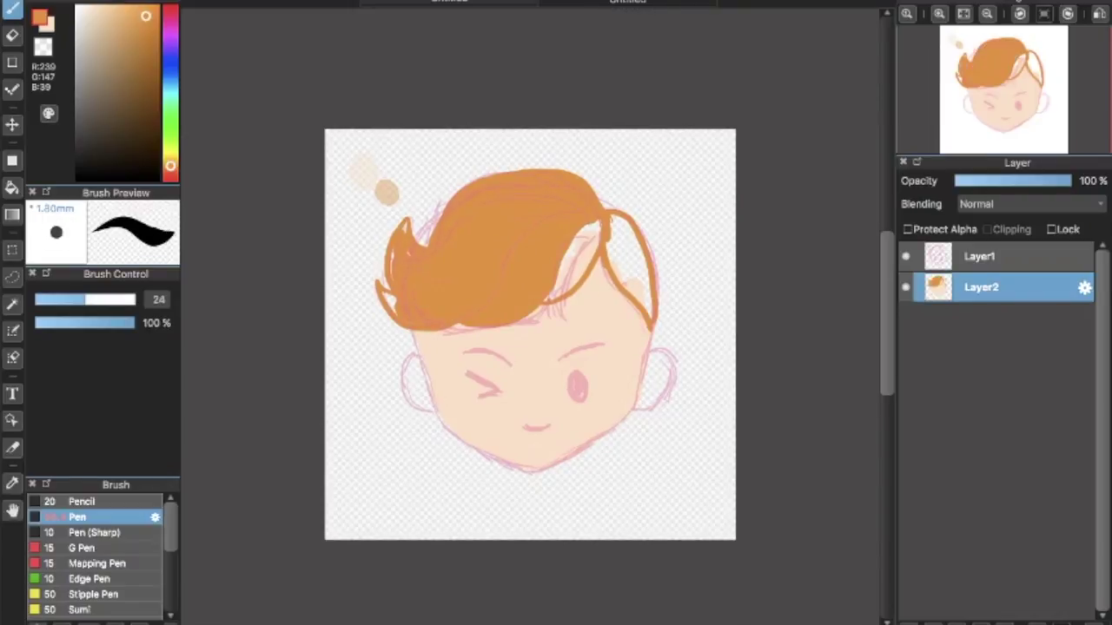
{"action": "mouse_move", "coordinate": [330, 199]}
{"action": "left_mouse_down"}
{"action": "mouse_move", "coordinate": [340, 173]}
{"action": "mouse_move", "coordinate": [333, 285]}
{"action": "mouse_move", "coordinate": [319, 291]}
{"action": "mouse_move", "coordinate": [305, 279]}
{"action": "mouse_move", "coordinate": [330, 314]}
{"action": "left_mouse_up"}
{"action": "mouse_move", "coordinate": [558, 288]}
{"action": "left_mouse_down"}
{"action": "mouse_move", "coordinate": [605, 250]}
{"action": "mouse_move", "coordinate": [618, 187]}
{"action": "mouse_move", "coordinate": [680, 236]}
{"action": "mouse_move", "coordinate": [649, 154]}
{"action": "mouse_move", "coordinate": [709, 310]}
{"action": "mouse_move", "coordinate": [714, 254]}
{"action": "left_mouse_up"}
Step: Paint both ears with the peach skin colour and hide the Layer1 sketch
{"action": "key", "text": "x"}
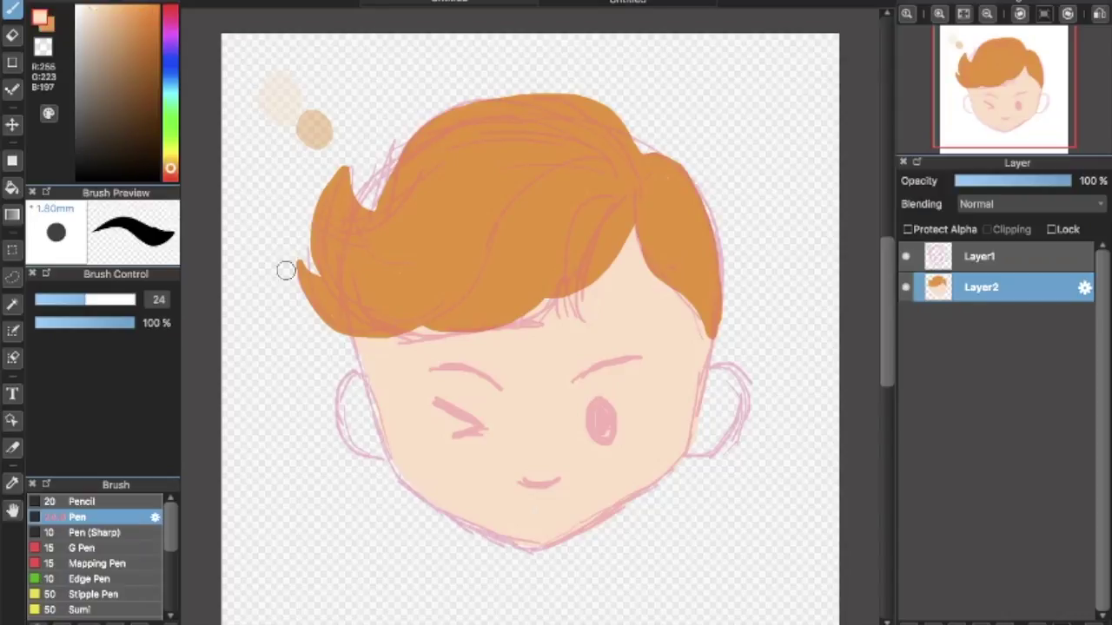
{"action": "mouse_move", "coordinate": [352, 377]}
{"action": "left_mouse_down"}
{"action": "mouse_move", "coordinate": [382, 452]}
{"action": "mouse_move", "coordinate": [373, 430]}
{"action": "left_mouse_up"}
{"action": "mouse_move", "coordinate": [695, 365]}
{"action": "left_mouse_down"}
{"action": "mouse_move", "coordinate": [724, 372]}
{"action": "mouse_move", "coordinate": [722, 422]}
{"action": "mouse_move", "coordinate": [703, 426]}
{"action": "mouse_move", "coordinate": [704, 391]}
{"action": "left_mouse_up"}
{"action": "left_click", "coordinate": [906, 257]}
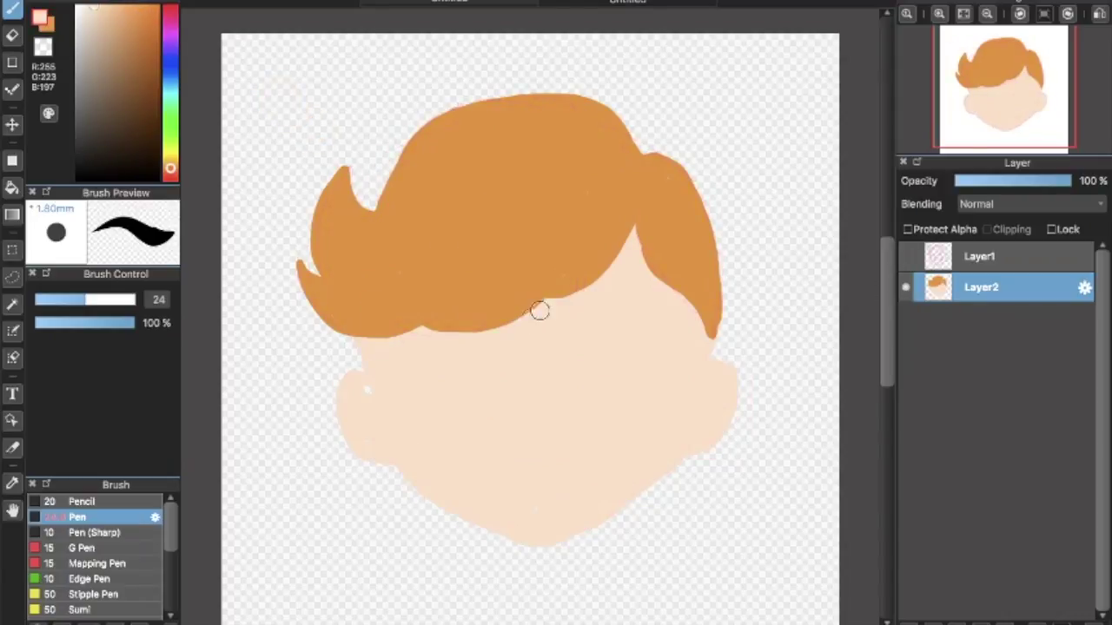
Step: Fill the small unpainted gaps in the skin and hair with their matching colours, using a brush size of 9.1
{"action": "scroll", "coordinate": [544, 307], "scroll_direction": "up", "scroll_amount": 2}
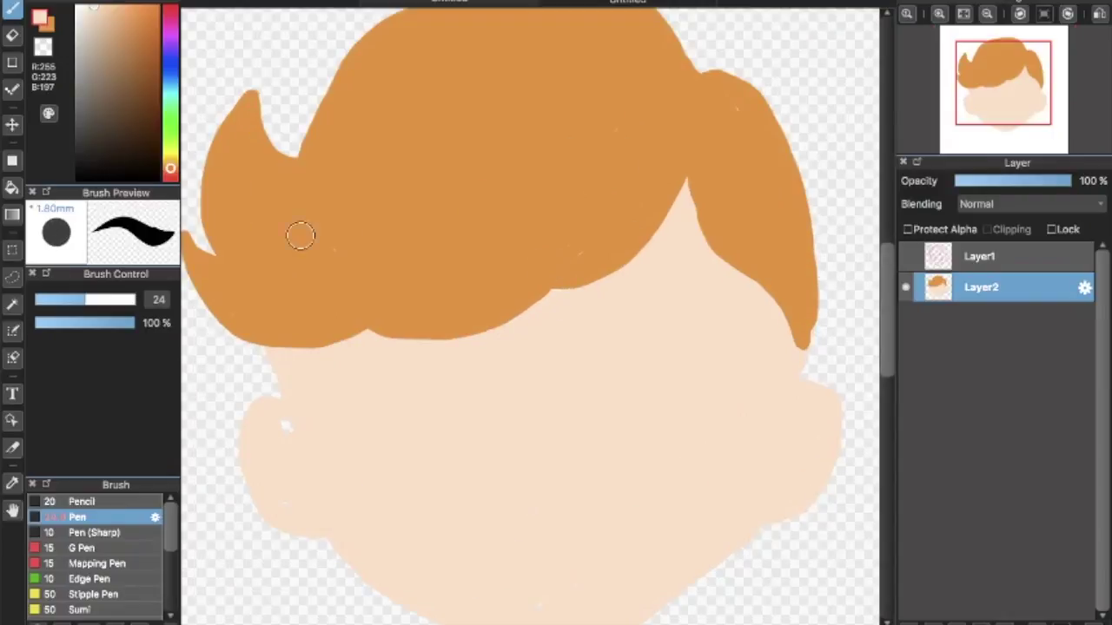
{"action": "left_click", "coordinate": [50, 299]}
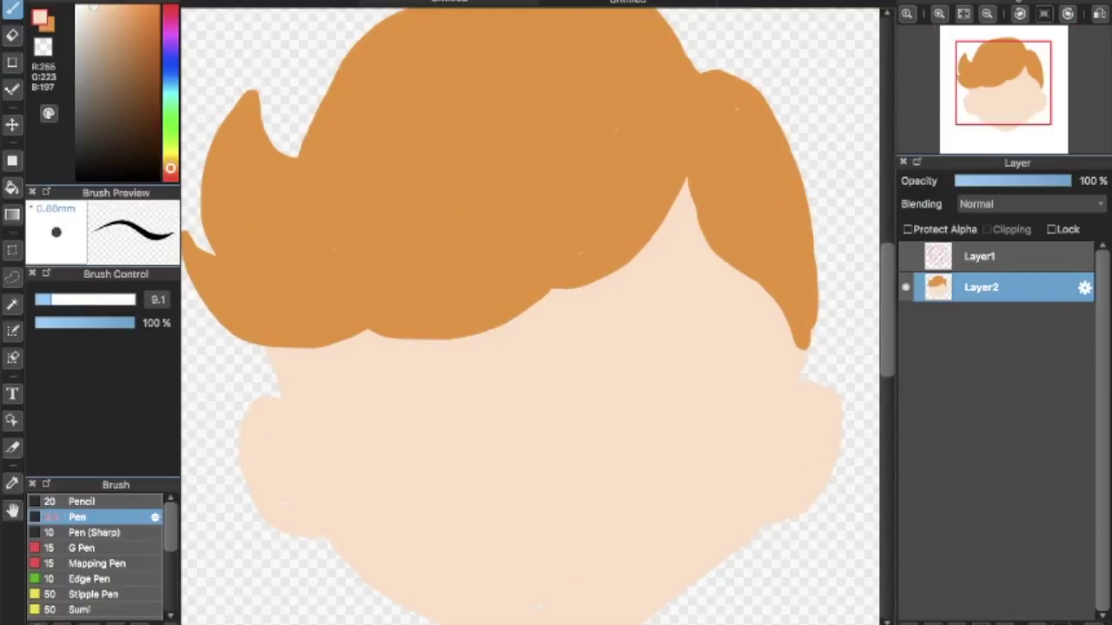
{"action": "left_click", "coordinate": [48, 26]}
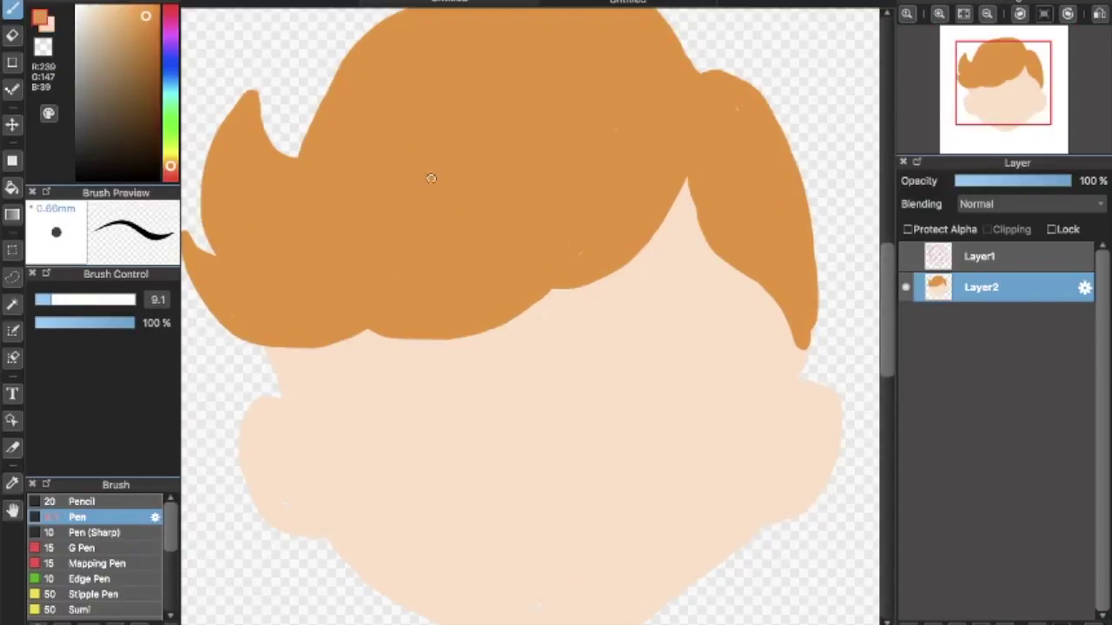
{"action": "key", "text": "super+minus"}
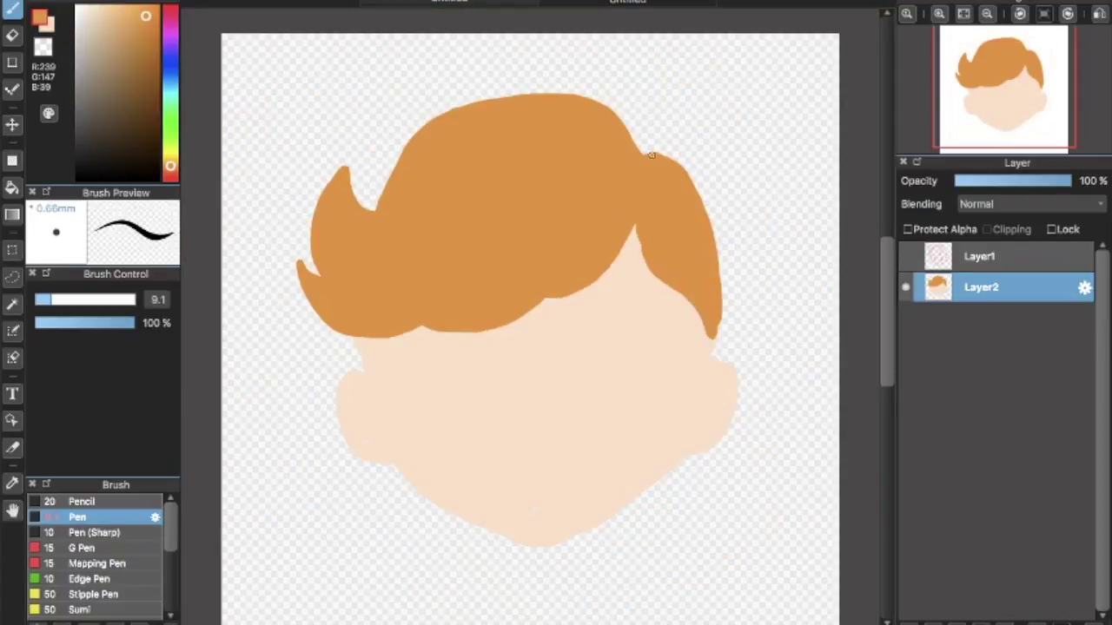
{"action": "key", "text": "ctrl+plus"}
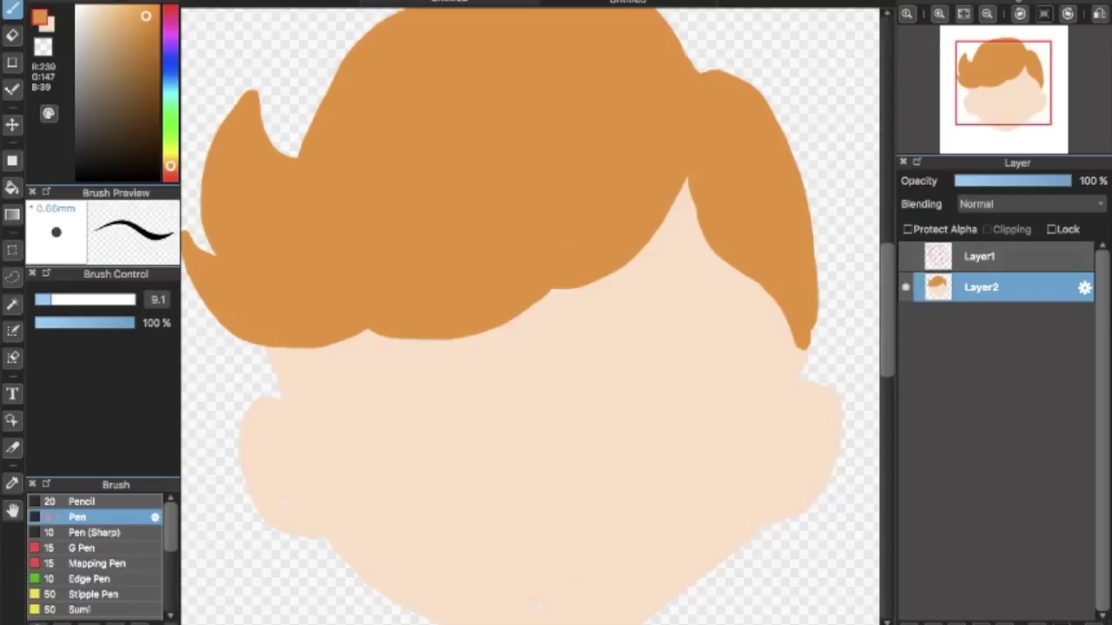
Step: Show the sketch and draw the open eye as a filled black vertical ellipse on Layer2 with the shape brush
{"action": "left_click", "coordinate": [905, 256]}
{"action": "left_click", "coordinate": [92, 179]}
{"action": "mouse_move", "coordinate": [648, 446]}
{"action": "left_mouse_down"}
{"action": "mouse_move", "coordinate": [625, 446]}
{"action": "mouse_move", "coordinate": [633, 508]}
{"action": "left_mouse_up"}
{"action": "key", "text": "super+z"}
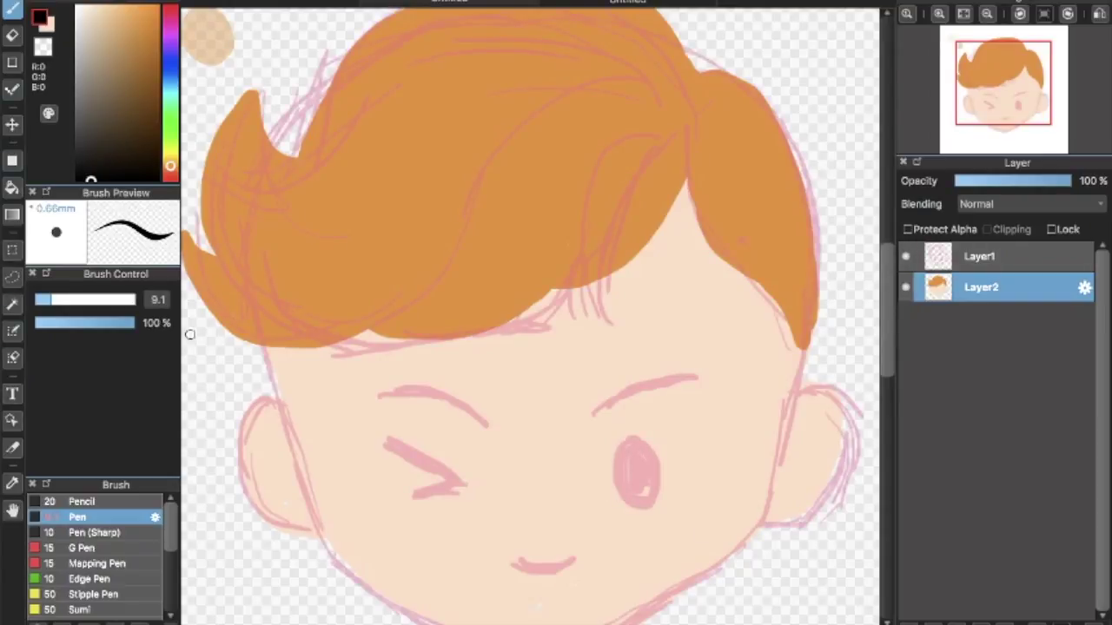
{"action": "left_click", "coordinate": [12, 62]}
{"action": "left_click_drag", "start_coordinate": [623, 441], "coordinate": [660, 510]}
{"action": "key", "text": "super+z"}
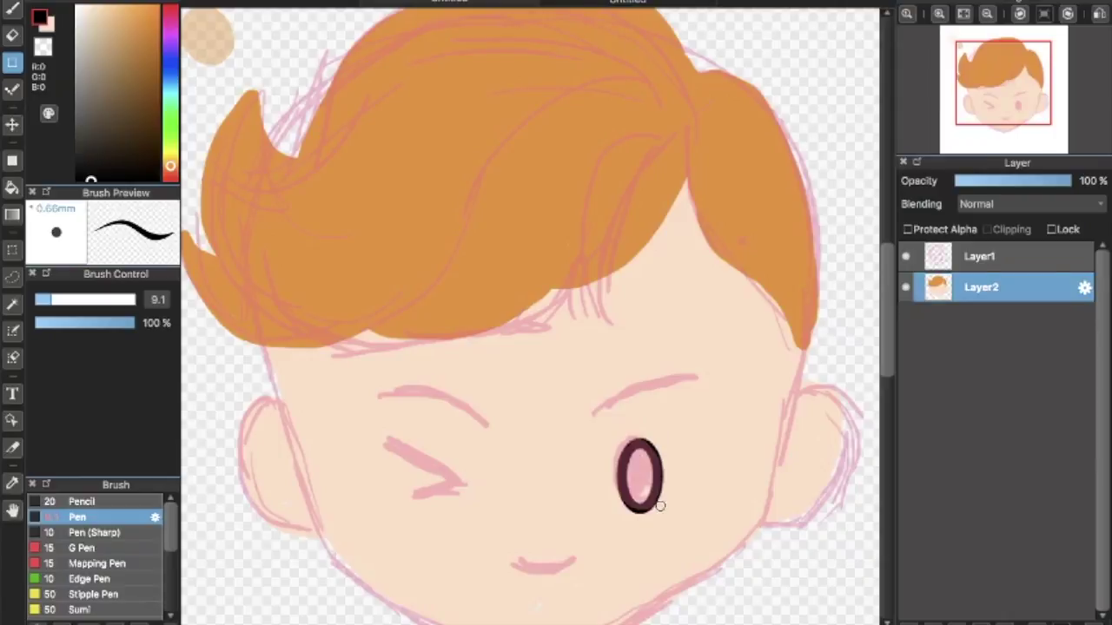
{"action": "key", "text": "ctrl+z"}
{"action": "left_click_drag", "start_coordinate": [617, 439], "coordinate": [660, 513]}
{"action": "key", "text": "b"}
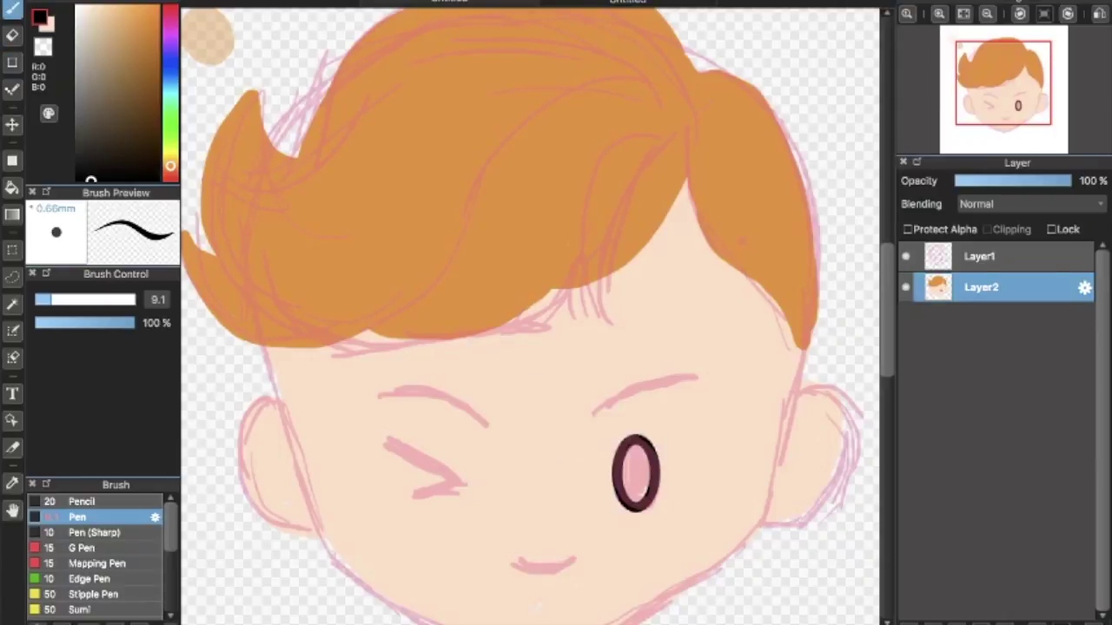
{"action": "mouse_move", "coordinate": [623, 450]}
{"action": "left_mouse_down"}
{"action": "mouse_move", "coordinate": [639, 492]}
{"action": "mouse_move", "coordinate": [640, 449]}
{"action": "mouse_move", "coordinate": [641, 499]}
{"action": "mouse_move", "coordinate": [640, 447]}
{"action": "left_mouse_up"}
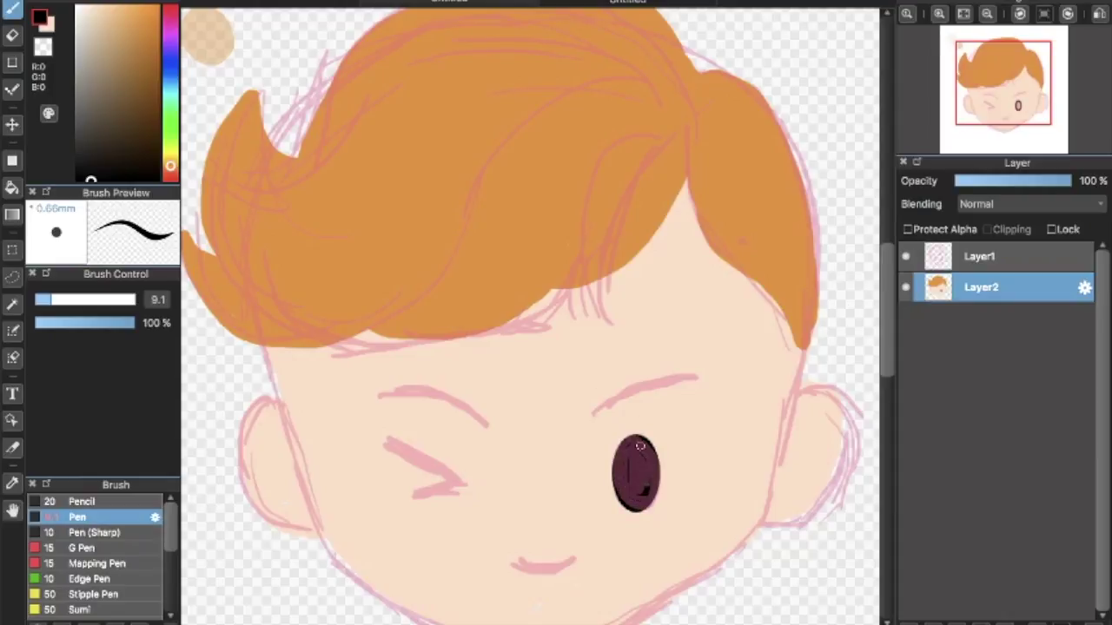
Step: Hide the sketch and recolour the open eye very dark brown with the bucket fill
{"action": "left_click", "coordinate": [906, 256]}
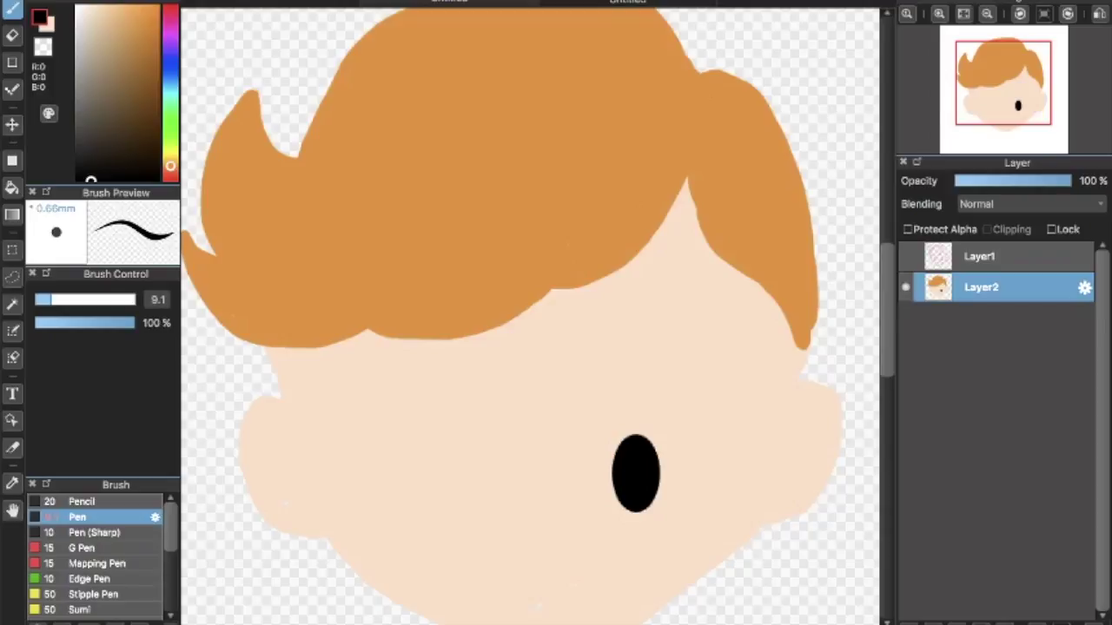
{"action": "left_click", "coordinate": [12, 188]}
{"action": "left_click", "coordinate": [91, 166]}
{"action": "left_click", "coordinate": [636, 474]}
{"action": "left_click", "coordinate": [95, 155]}
{"action": "left_click", "coordinate": [635, 473]}
{"action": "left_click", "coordinate": [92, 159]}
{"action": "left_click", "coordinate": [635, 473]}
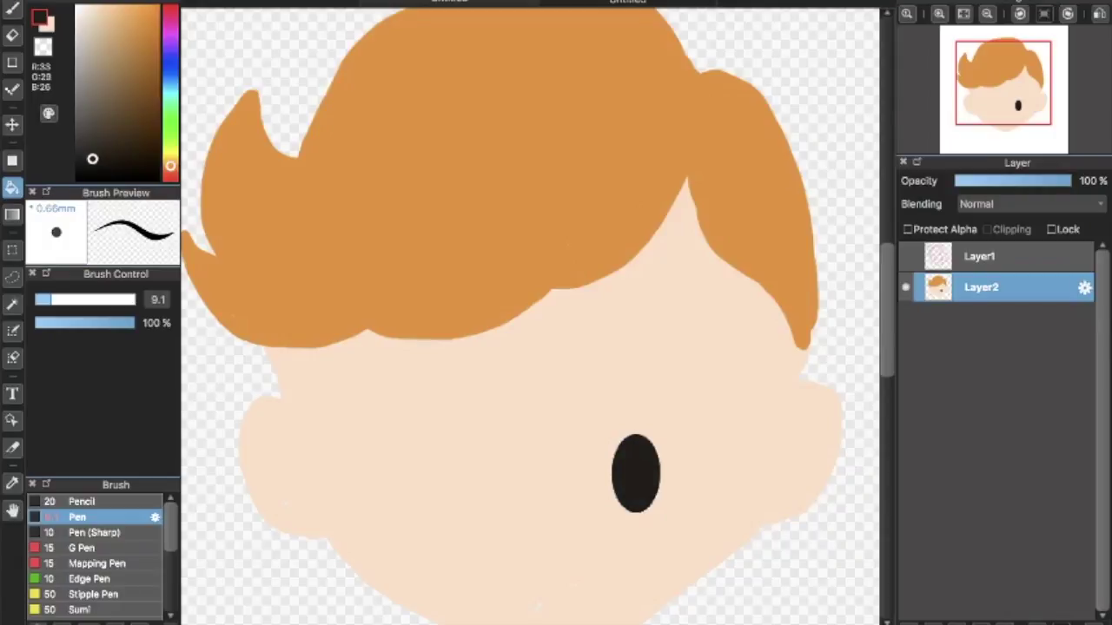
Step: Draw the winking eye as a dark angled line following the sketch with the shape brush, and hide the sketch
{"action": "left_click", "coordinate": [906, 256]}
{"action": "left_click", "coordinate": [12, 9]}
{"action": "left_click_drag", "start_coordinate": [390, 441], "coordinate": [462, 481]}
{"action": "key", "text": "ctrl+z"}
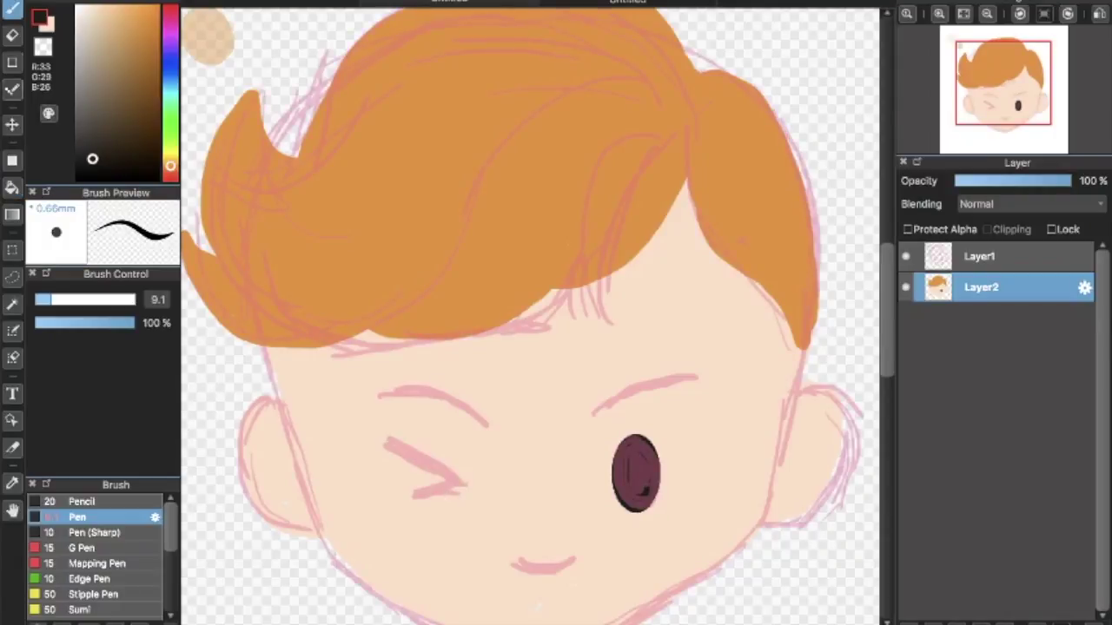
{"action": "left_click", "coordinate": [13, 62]}
{"action": "mouse_move", "coordinate": [391, 445]}
{"action": "left_mouse_down"}
{"action": "mouse_move", "coordinate": [458, 479]}
{"action": "mouse_move", "coordinate": [415, 497]}
{"action": "left_mouse_up"}
{"action": "left_click", "coordinate": [906, 256]}
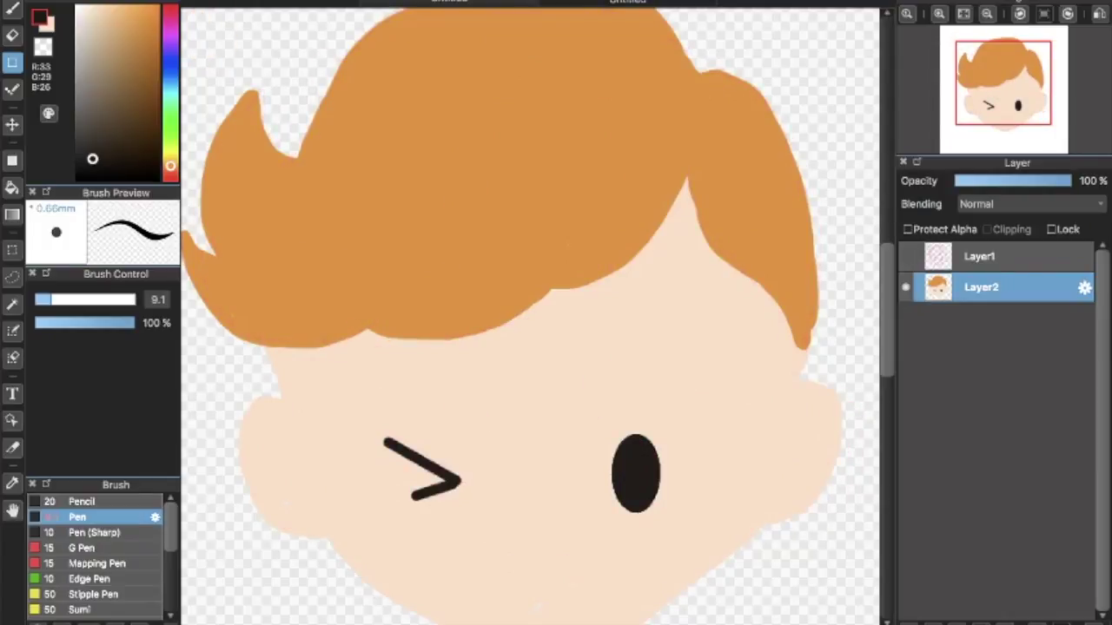
Step: Recolour both eyes dark grey (R43 G43 B43) with the bucket fill
{"action": "key", "text": "b"}
{"action": "left_click", "coordinate": [91, 145]}
{"action": "left_click", "coordinate": [76, 144]}
{"action": "left_click", "coordinate": [12, 188]}
{"action": "left_click", "coordinate": [636, 474]}
{"action": "left_click", "coordinate": [76, 152]}
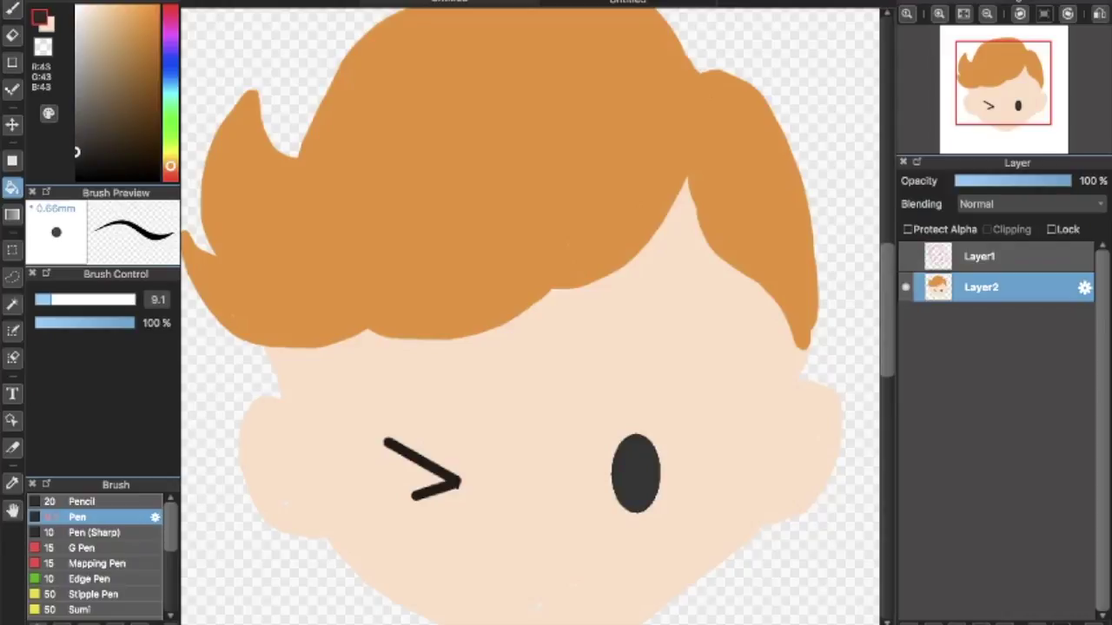
Step: Draw a short curved smile in dark grey with the brush, slightly above the sketched mouth
{"action": "key", "text": "b"}
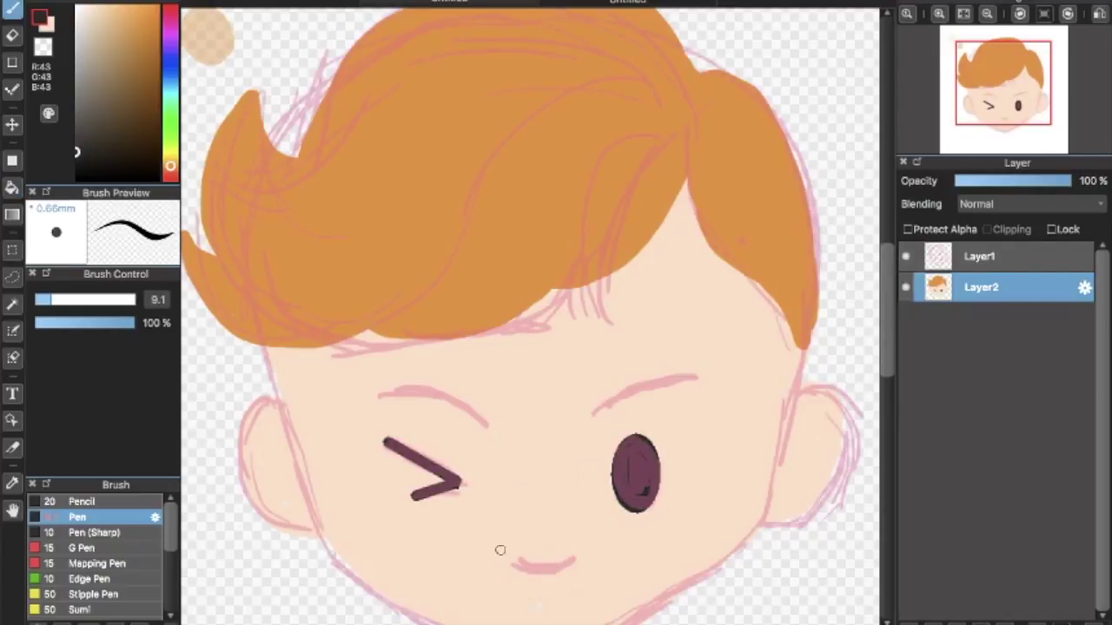
{"action": "left_click_drag", "start_coordinate": [502, 559], "coordinate": [563, 557]}
{"action": "left_click", "coordinate": [906, 256]}
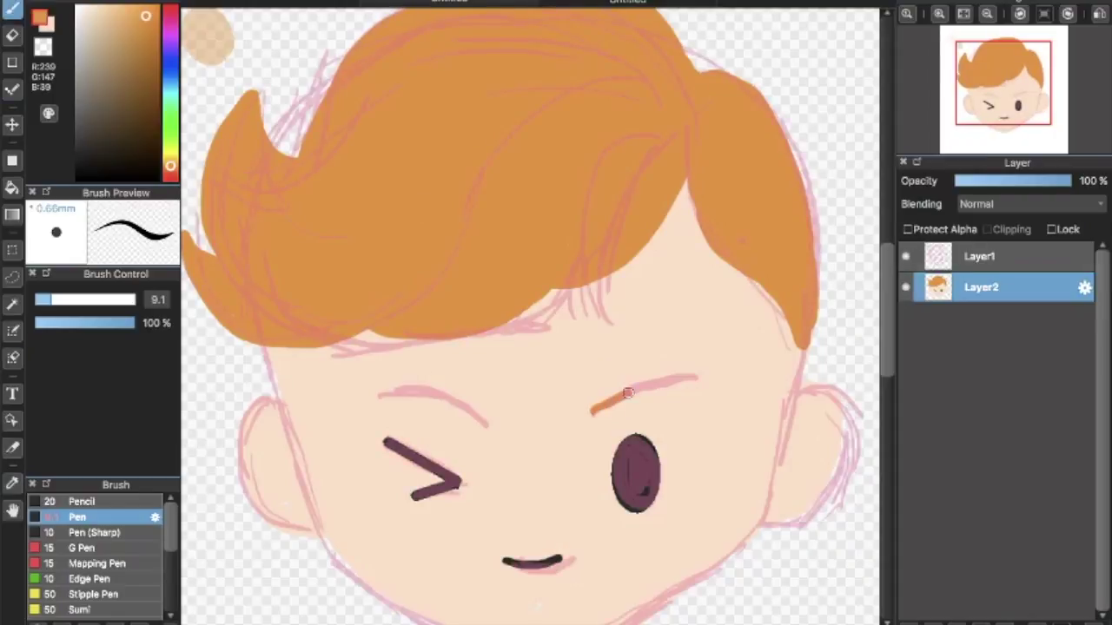
Step: Try to draw orange eyebrows above both eyes, first over the sketch and again with the sketch hidden
{"action": "left_click_drag", "start_coordinate": [593, 411], "coordinate": [694, 379]}
{"action": "left_click_drag", "start_coordinate": [381, 396], "coordinate": [476, 420]}
{"action": "key", "text": "ctrl+z"}
{"action": "left_click", "coordinate": [906, 256]}
{"action": "key", "text": "ctrl+z"}
{"action": "key", "text": "ctrl+z"}
{"action": "left_click_drag", "start_coordinate": [588, 410], "coordinate": [677, 380]}
{"action": "left_click_drag", "start_coordinate": [356, 396], "coordinate": [459, 410]}
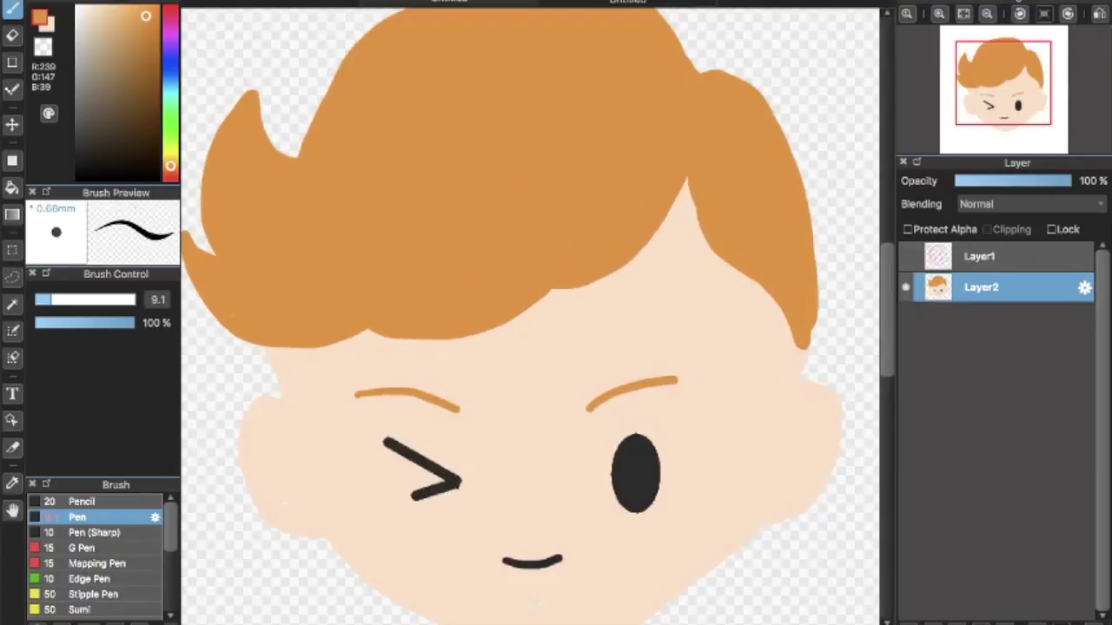
{"action": "key", "text": "ctrl+z"}
{"action": "key", "text": "ctrl+z"}
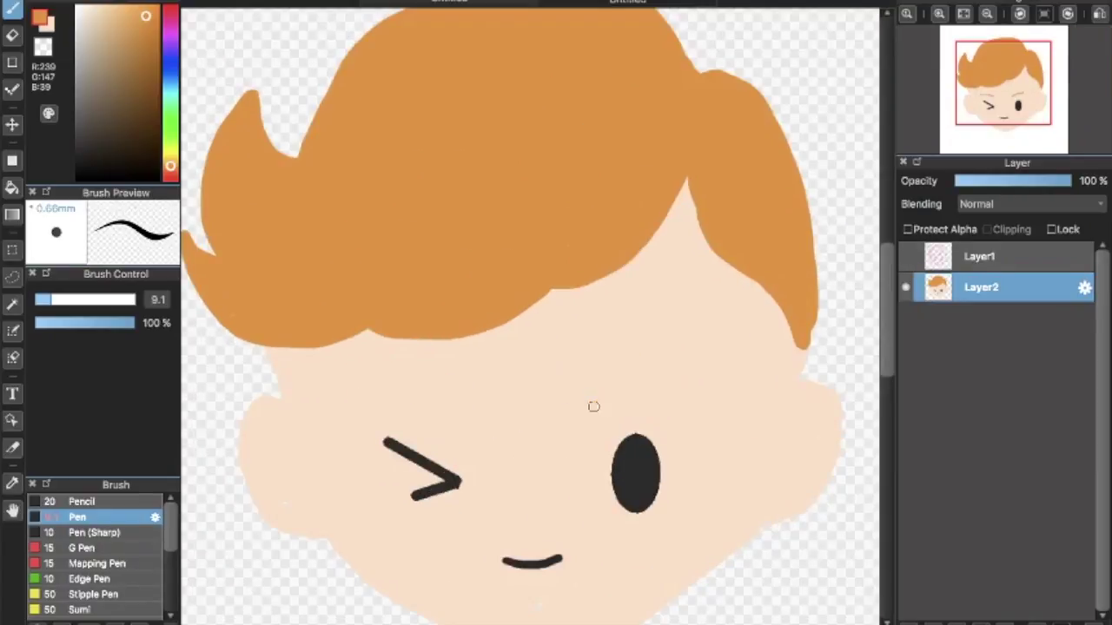
Step: Draw thin curved orange eyebrows above both eyes
{"action": "left_click_drag", "start_coordinate": [593, 411], "coordinate": [692, 389]}
{"action": "key", "text": "ctrl+z"}
{"action": "left_click_drag", "start_coordinate": [368, 396], "coordinate": [476, 417]}
{"action": "key", "text": "ctrl+z"}
{"action": "left_click_drag", "start_coordinate": [471, 420], "coordinate": [367, 400]}
{"action": "key", "text": "ctrl+minus"}
{"action": "key", "text": "ctrl+minus"}
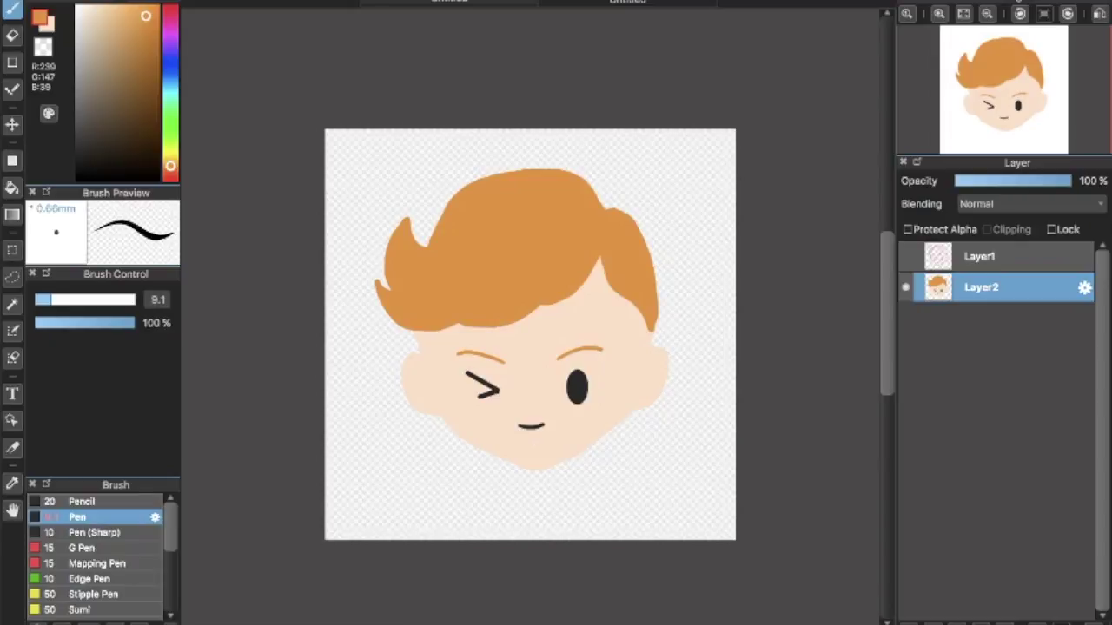
Step: Add a new layer and place it beneath the face layer
{"action": "left_click", "coordinate": [906, 622]}
{"action": "left_click_drag", "start_coordinate": [999, 288], "coordinate": [999, 323]}
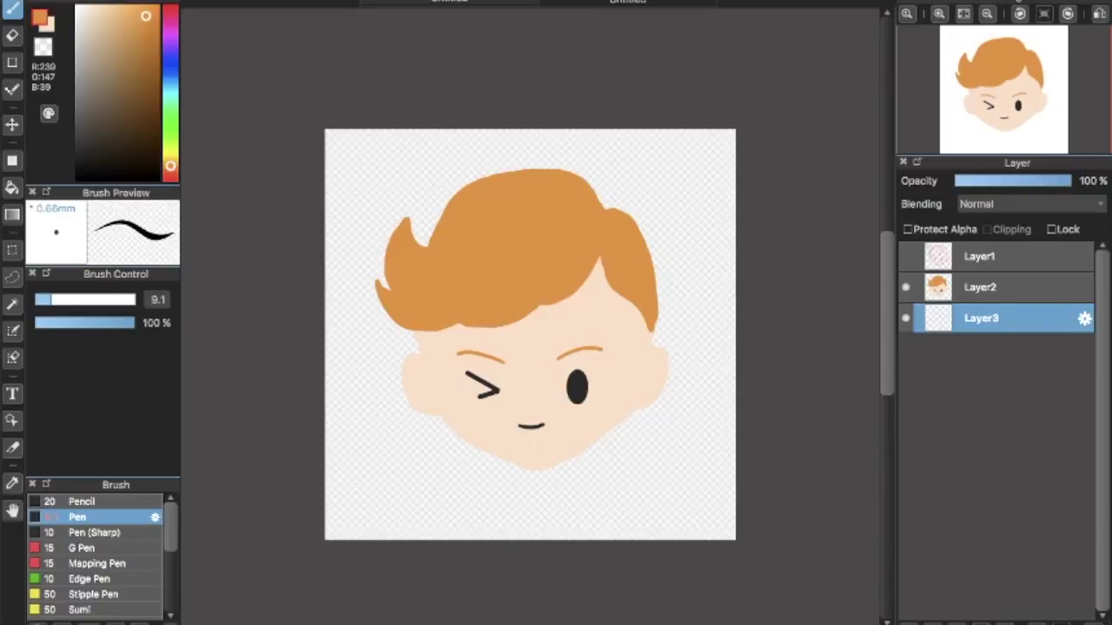
Step: Paste the yellow-and-blue logo image behind the face, shift it down to sample its blue and yellow, and hide its layer
{"action": "key", "text": "ctrl+v"}
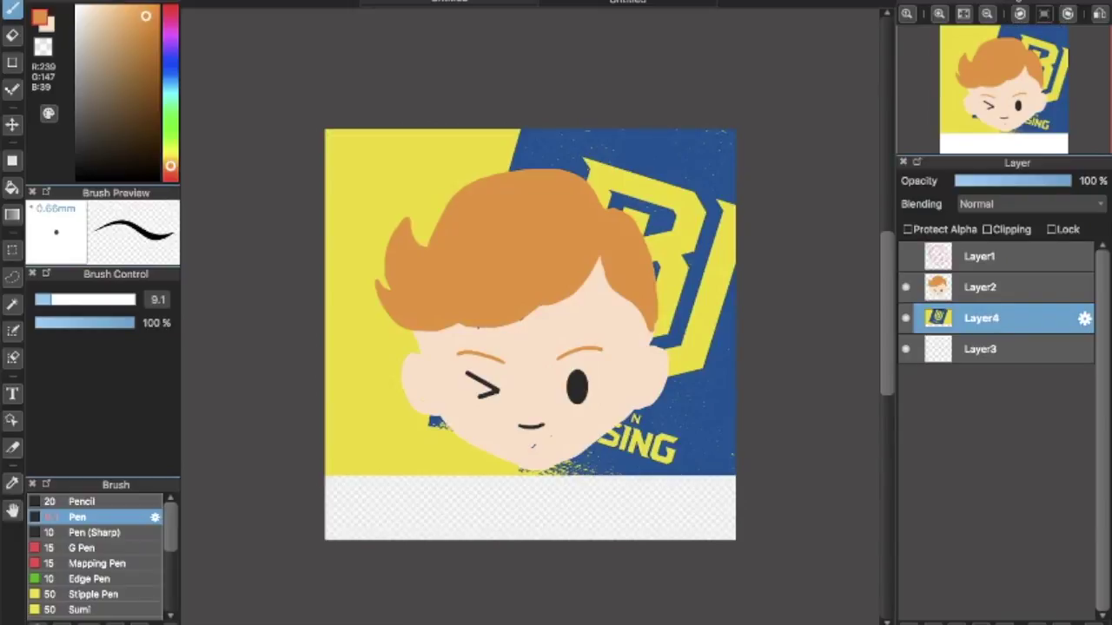
{"action": "key", "text": "ctrl+t"}
{"action": "left_click_drag", "start_coordinate": [487, 278], "coordinate": [448, 414]}
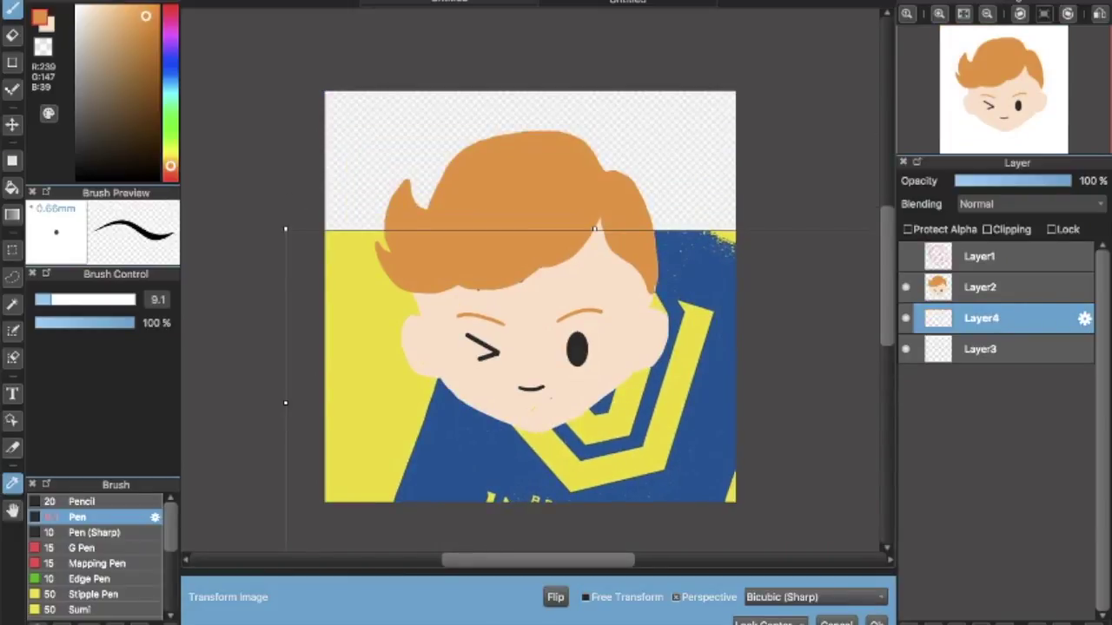
{"action": "key", "text": "Return"}
{"action": "left_click", "coordinate": [906, 318]}
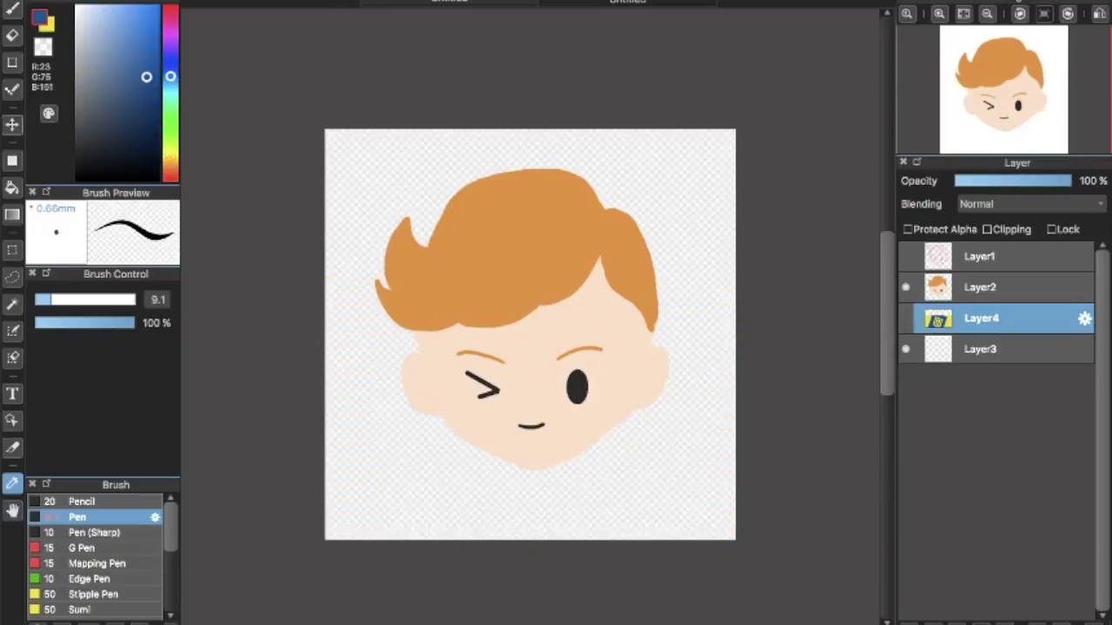
Step: Try to fill the bottom layer with solid blue
{"action": "left_click", "coordinate": [12, 161]}
{"action": "left_click", "coordinate": [12, 187]}
{"action": "left_click", "coordinate": [12, 215]}
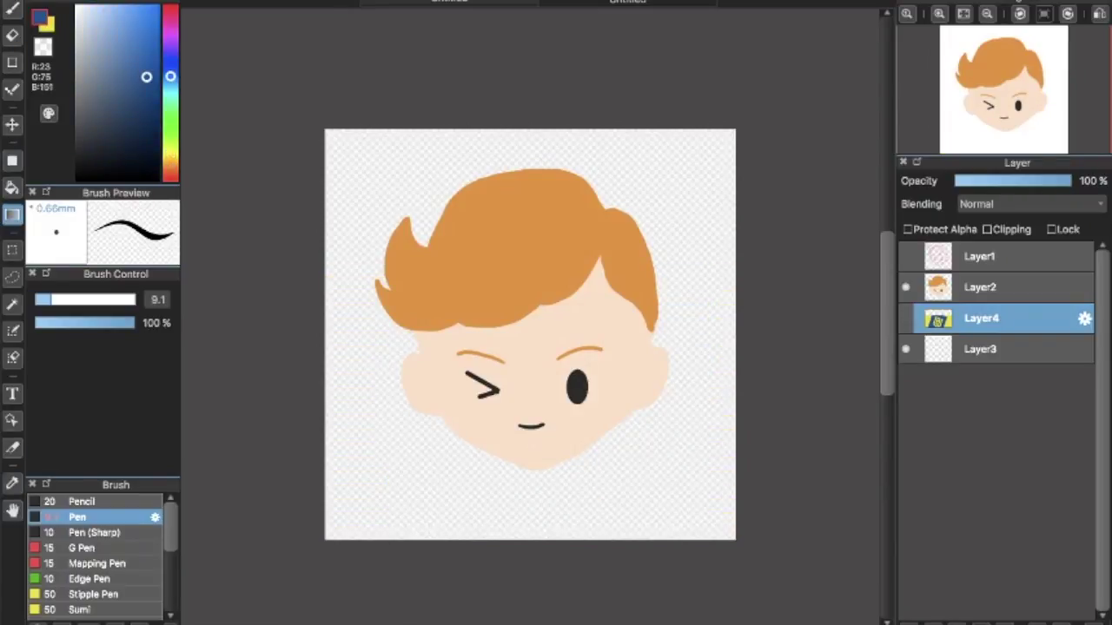
{"action": "left_click", "coordinate": [12, 188]}
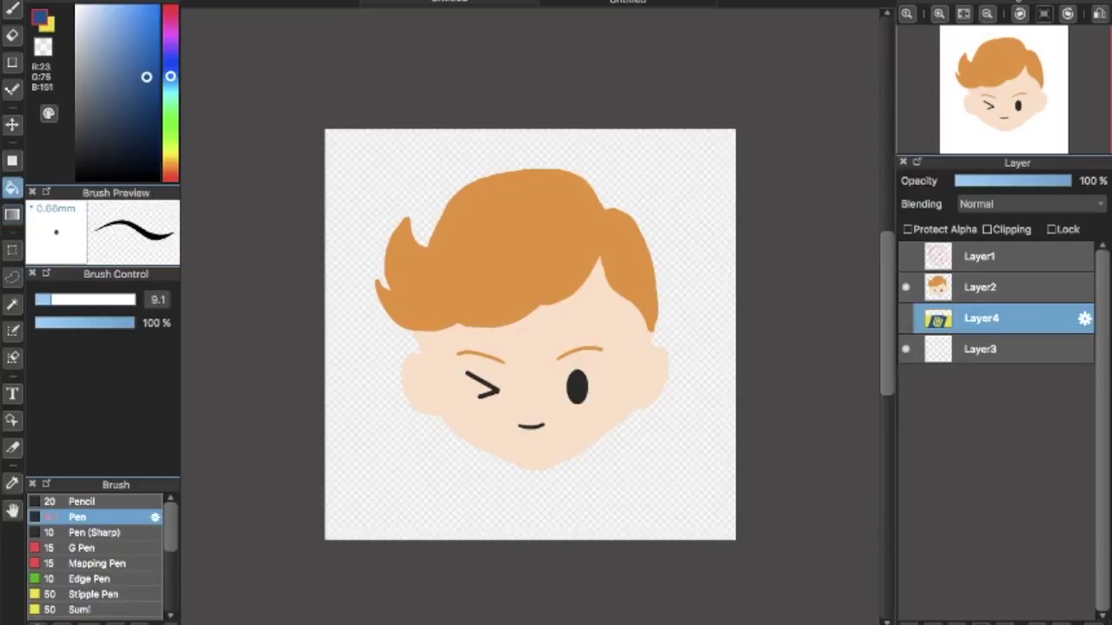
{"action": "left_click", "coordinate": [981, 349]}
{"action": "left_click", "coordinate": [678, 260]}
{"action": "key", "text": "super+z"}
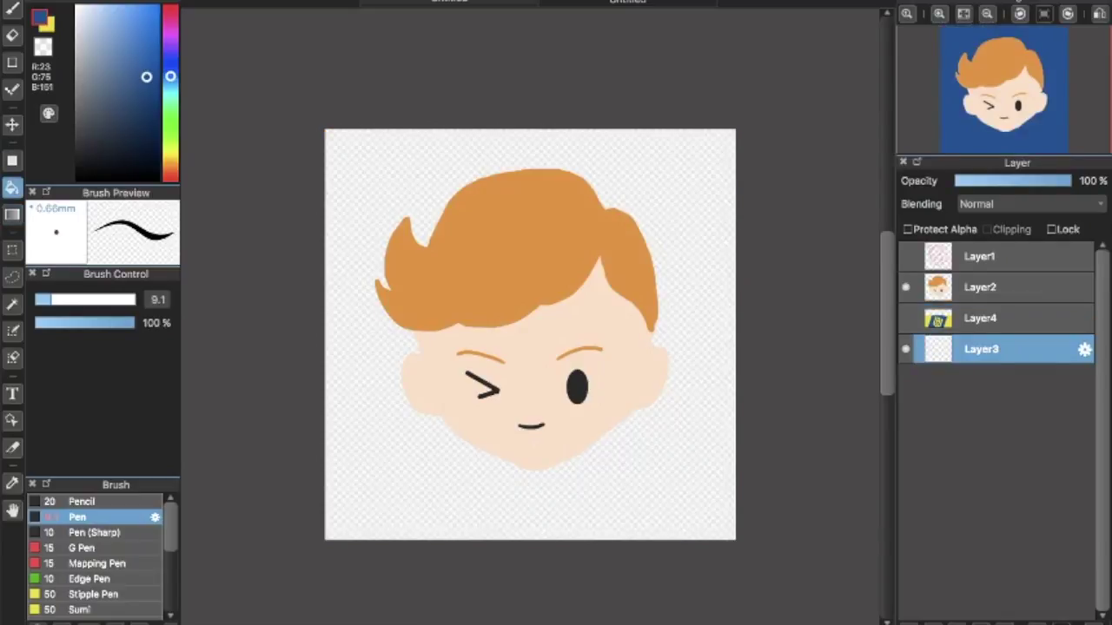
Step: Try vertical gradients on the bottom layer, first from blue to yellow and then from yellow to blue with the colours swapped
{"action": "left_click", "coordinate": [12, 214]}
{"action": "left_click_drag", "start_coordinate": [547, 132], "coordinate": [546, 539]}
{"action": "key", "text": "super+z"}
{"action": "key", "text": "x"}
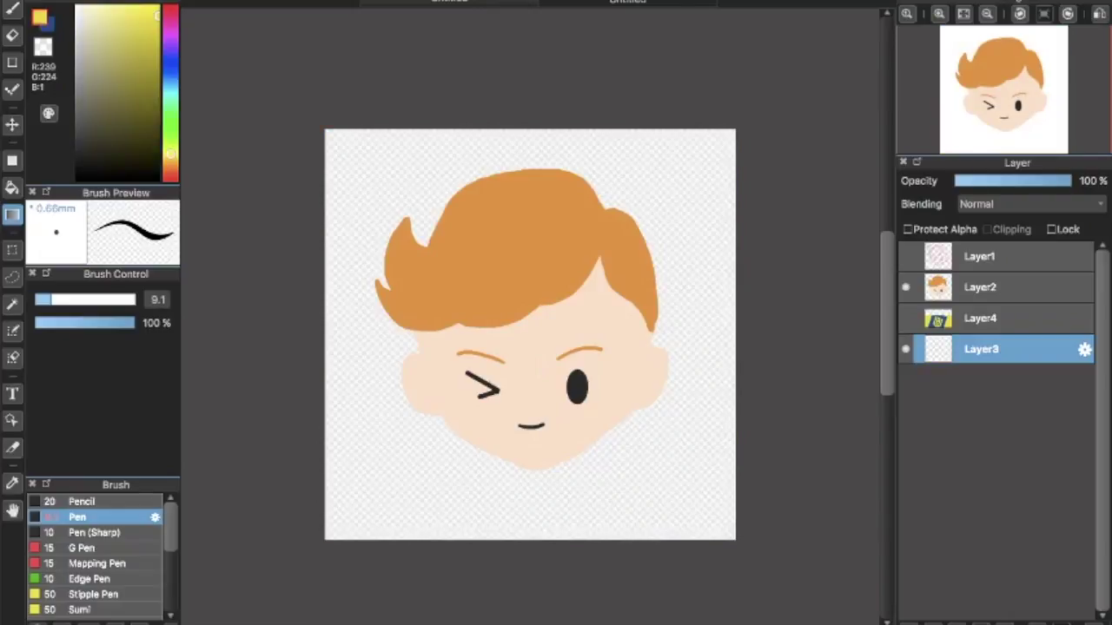
{"action": "left_click_drag", "start_coordinate": [537, 131], "coordinate": [531, 551]}
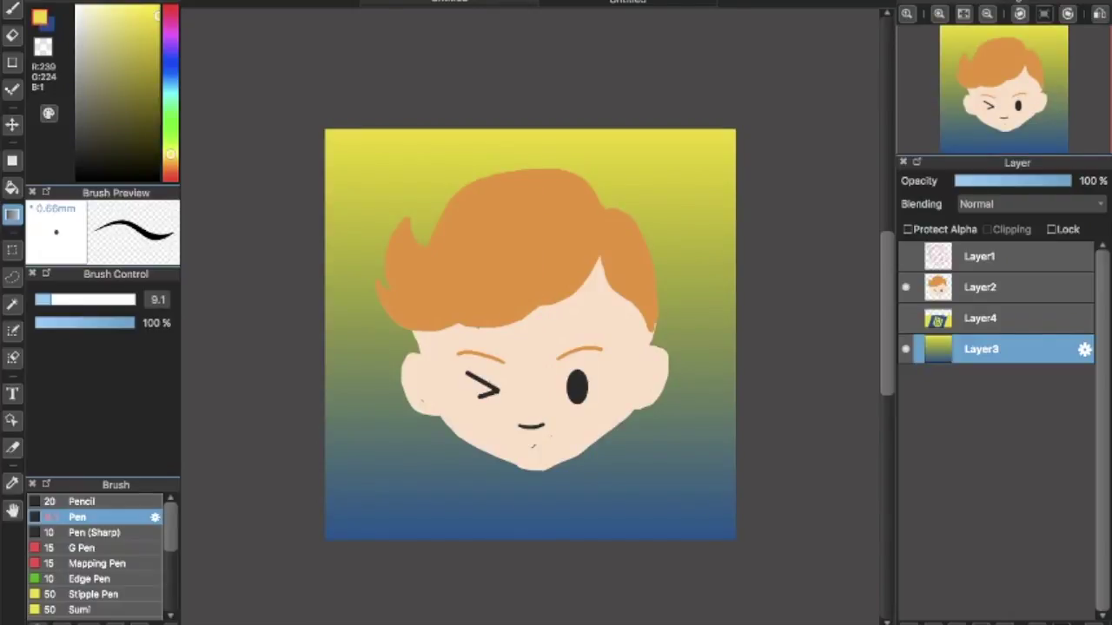
Step: Replace the background gradient with a vertical one running from blue at the top to yellow at the bottom
{"action": "key", "text": "x"}
{"action": "key", "text": "ctrl+z"}
{"action": "left_click_drag", "start_coordinate": [537, 130], "coordinate": [535, 539]}
Step: On the face layer, sample the skin colour and paint over the small gaps on the ear and chin
{"action": "left_click", "coordinate": [998, 288]}
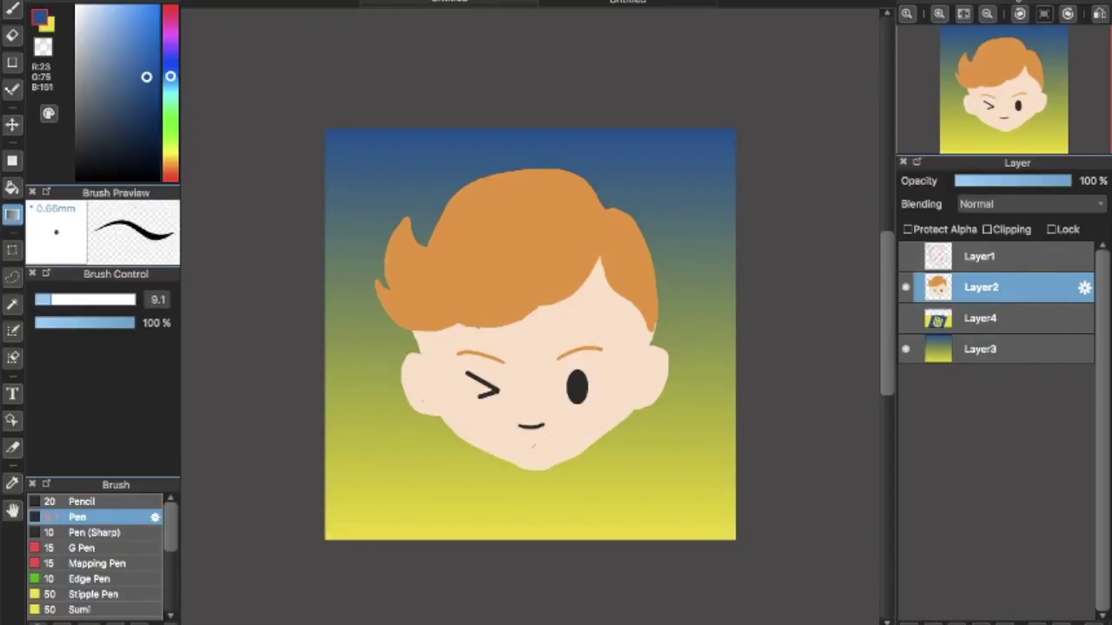
{"action": "key", "text": "ctrl+plus"}
{"action": "key", "text": "ctrl+plus"}
{"action": "scroll", "coordinate": [531, 317], "scroll_direction": "down", "scroll_amount": 3}
{"action": "left_click", "coordinate": [12, 448]}
{"action": "left_click", "coordinate": [12, 10]}
{"action": "left_click", "coordinate": [310, 305], "text": "alt"}
{"action": "left_click", "coordinate": [286, 338]}
{"action": "left_click_drag", "start_coordinate": [532, 447], "coordinate": [577, 421]}
{"action": "mouse_move", "coordinate": [342, 387]}
{"action": "left_mouse_down"}
{"action": "mouse_move", "coordinate": [402, 437]}
{"action": "mouse_move", "coordinate": [512, 486]}
{"action": "mouse_move", "coordinate": [490, 480]}
{"action": "mouse_move", "coordinate": [578, 493]}
{"action": "mouse_move", "coordinate": [660, 432]}
{"action": "mouse_move", "coordinate": [576, 484]}
{"action": "mouse_move", "coordinate": [625, 471]}
{"action": "left_mouse_up"}
{"action": "key", "text": "ctrl+z"}
Step: Touch up the jaw edge on the open-eye side of the chin with the skin colour
{"action": "key", "text": "ctrl+plus"}
{"action": "scroll", "coordinate": [522, 249], "scroll_direction": "down", "scroll_amount": 5}
{"action": "left_click_drag", "start_coordinate": [673, 326], "coordinate": [604, 360]}
{"action": "scroll", "coordinate": [603, 360], "scroll_direction": "down", "scroll_amount": 1}
{"action": "key", "text": "e"}
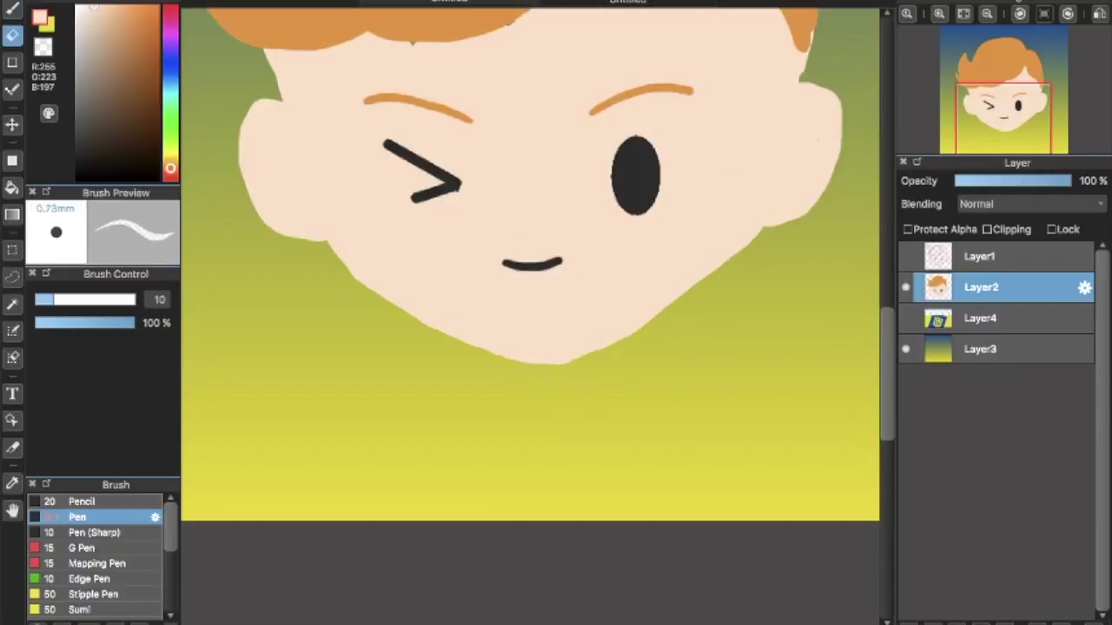
{"action": "key", "text": "super+minus"}
{"action": "key", "text": "super+minus"}
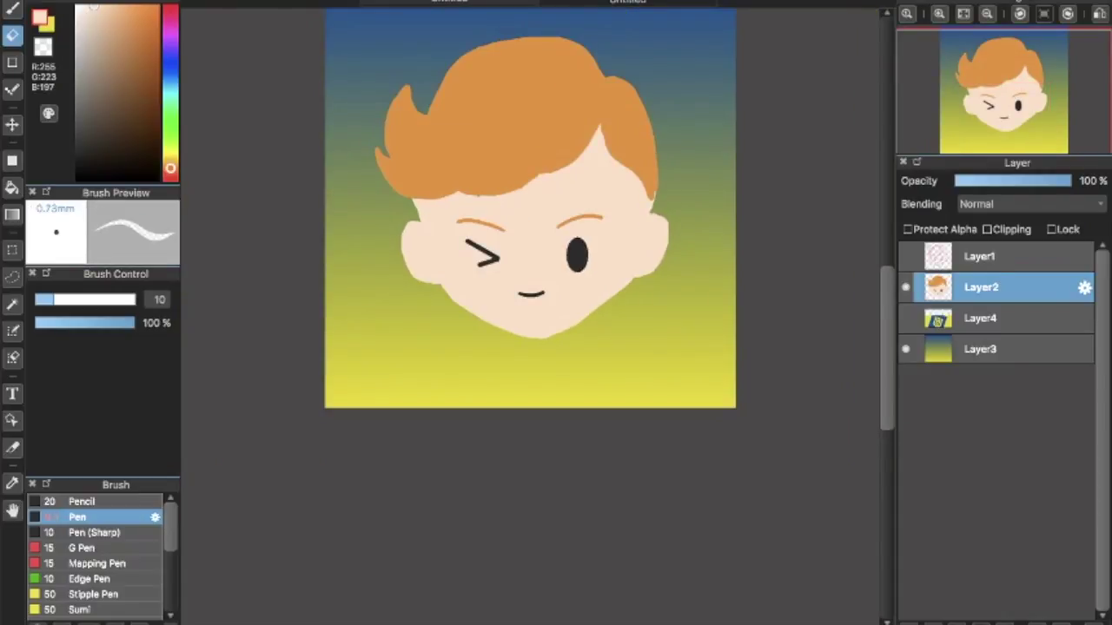
Step: Clean up the lower edge of the fringe with a skin-coloured brush stroke along the forehead
{"action": "key", "text": "super+plus"}
{"action": "key", "text": "super+plus"}
{"action": "left_click_drag", "start_coordinate": [886, 365], "coordinate": [886, 280]}
{"action": "key", "text": "b"}
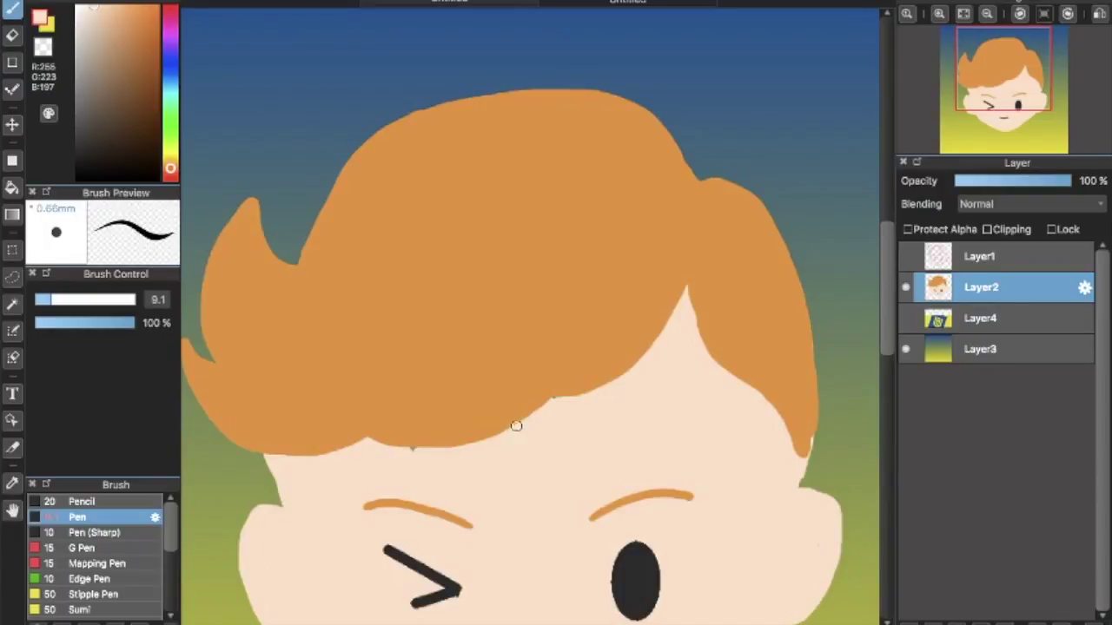
{"action": "mouse_move", "coordinate": [552, 399]}
{"action": "left_mouse_down"}
{"action": "mouse_move", "coordinate": [489, 440]}
{"action": "mouse_move", "coordinate": [409, 449]}
{"action": "mouse_move", "coordinate": [424, 452]}
{"action": "left_mouse_up"}
Step: Sample the hair's orange and touch up the sideburn tip and the lower edge of the fringe
{"action": "left_click", "coordinate": [705, 251], "text": "alt"}
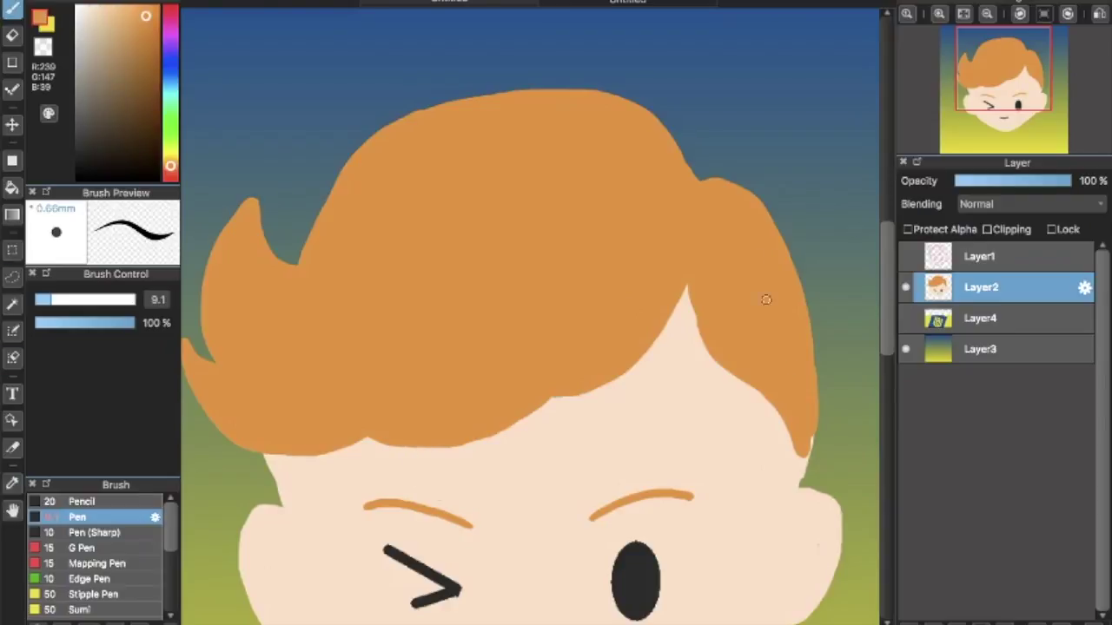
{"action": "left_click_drag", "start_coordinate": [809, 432], "coordinate": [805, 457]}
{"action": "key", "text": "super+minus"}
{"action": "key", "text": "super+minus"}
{"action": "key", "text": "super+plus"}
{"action": "key", "text": "super+plus"}
{"action": "left_click_drag", "start_coordinate": [547, 398], "coordinate": [595, 382]}
{"action": "key", "text": "super+minus"}
{"action": "key", "text": "super+minus"}
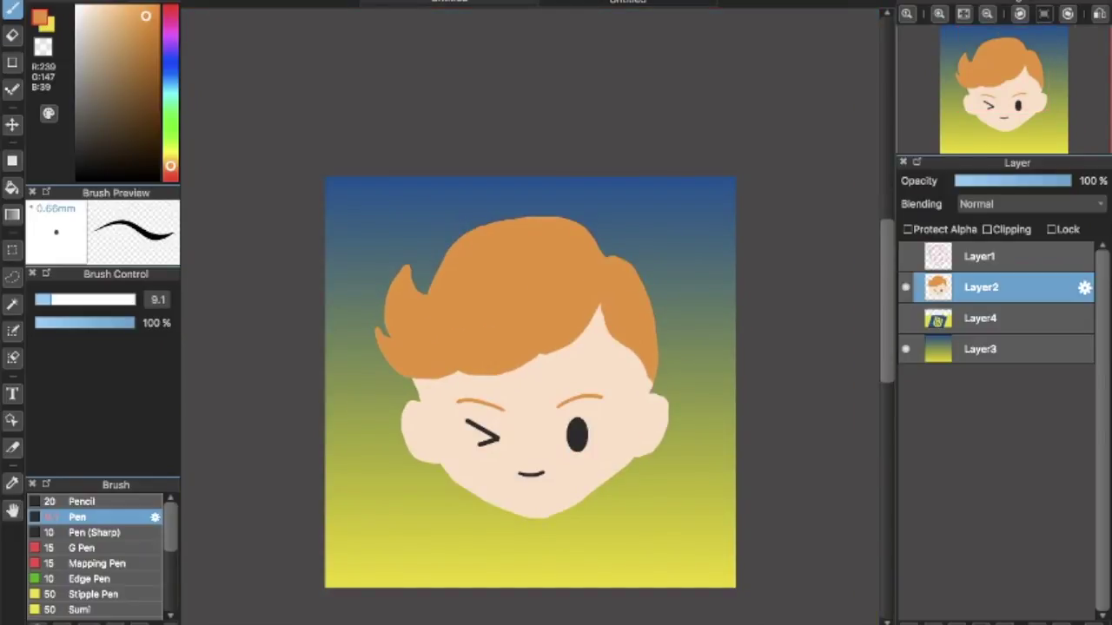
Step: Sample the skin colour and refine the jawline on both sides of the chin with fine strokes of the square-tipped tool
{"action": "left_click", "coordinate": [12, 484]}
{"action": "left_click", "coordinate": [443, 408]}
{"action": "left_click", "coordinate": [12, 63]}
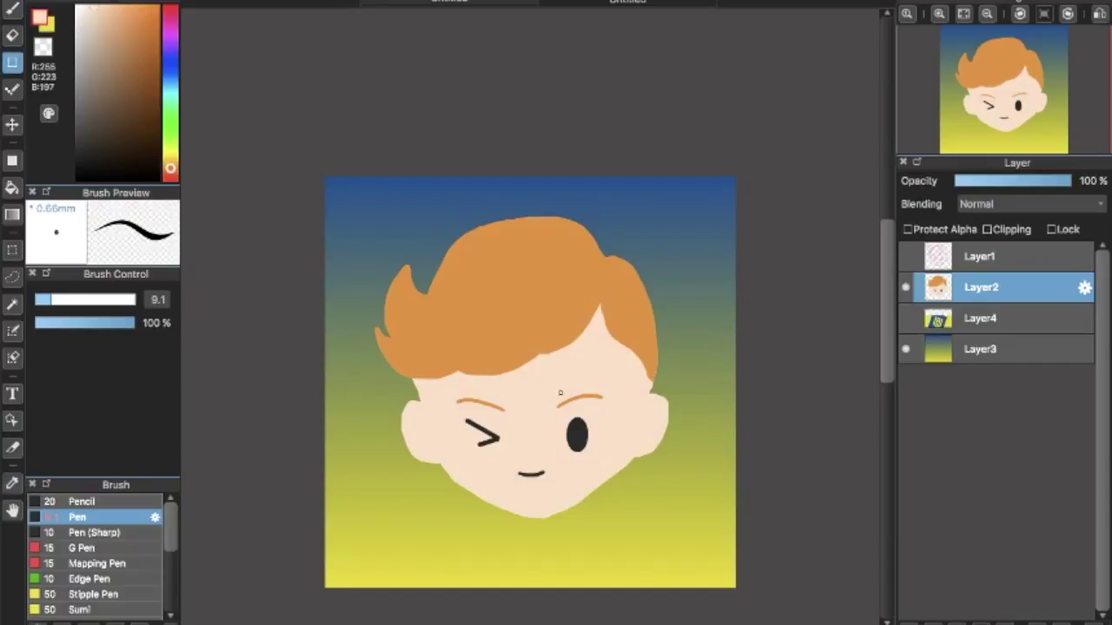
{"action": "left_click", "coordinate": [535, 518], "text": "alt"}
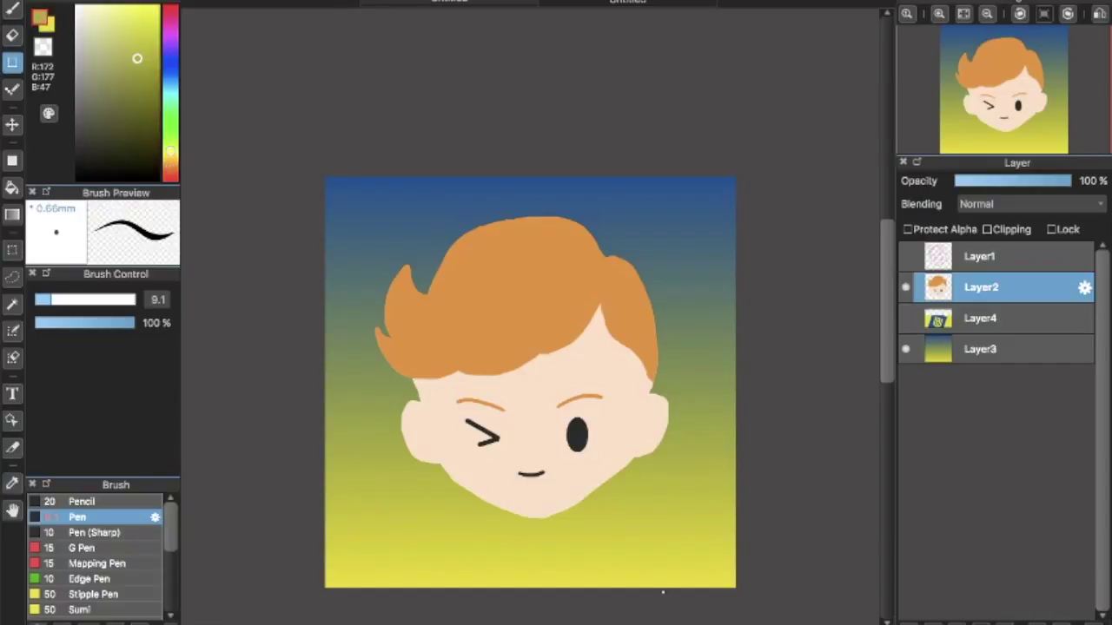
{"action": "left_click", "coordinate": [561, 475], "text": "alt"}
{"action": "mouse_move", "coordinate": [538, 518]}
{"action": "left_mouse_down"}
{"action": "mouse_move", "coordinate": [588, 510]}
{"action": "mouse_move", "coordinate": [624, 467]}
{"action": "left_mouse_up"}
{"action": "left_click_drag", "start_coordinate": [543, 514], "coordinate": [629, 462]}
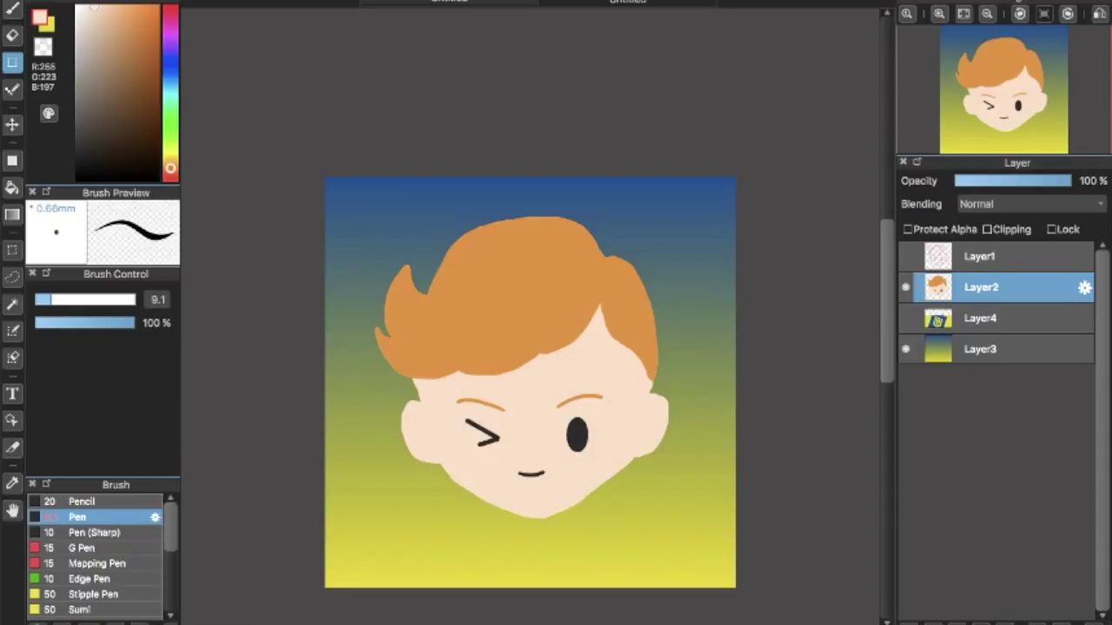
{"action": "left_click_drag", "start_coordinate": [525, 515], "coordinate": [442, 464]}
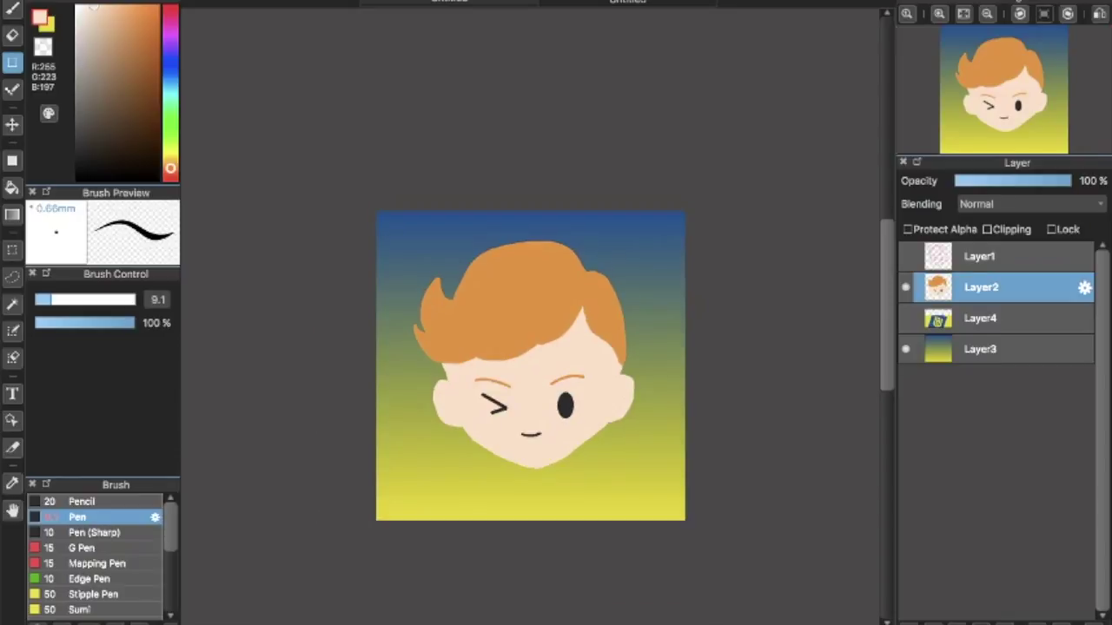
{"action": "mouse_move", "coordinate": [540, 514]}
{"action": "left_mouse_down"}
{"action": "mouse_move", "coordinate": [617, 469]}
{"action": "mouse_move", "coordinate": [493, 502]}
{"action": "mouse_move", "coordinate": [445, 467]}
{"action": "left_mouse_up"}
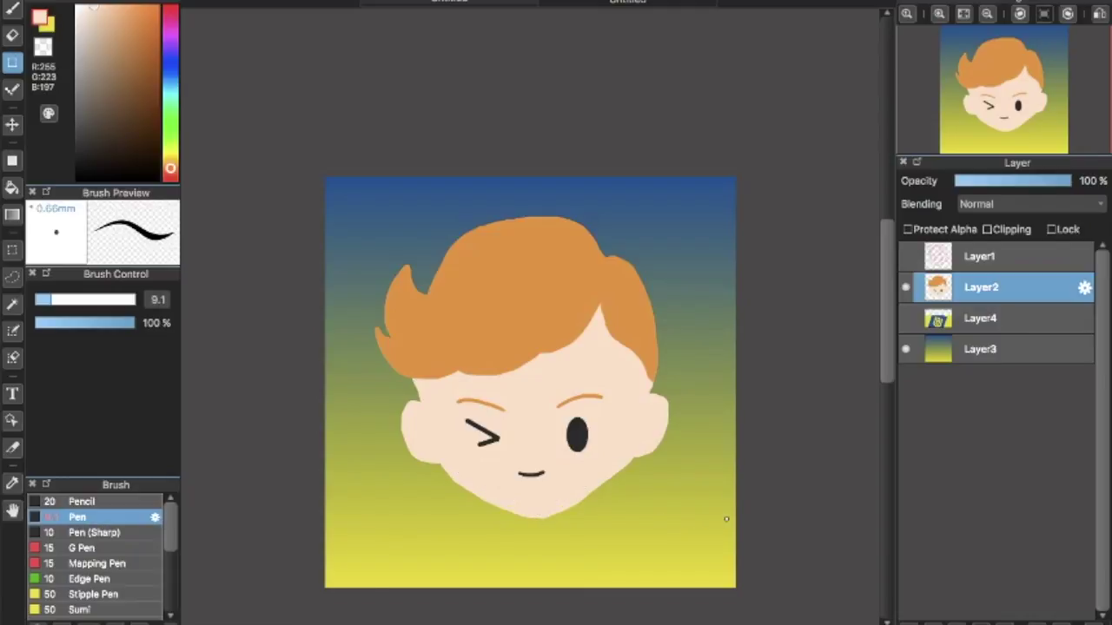
{"action": "key", "text": "super+minus"}
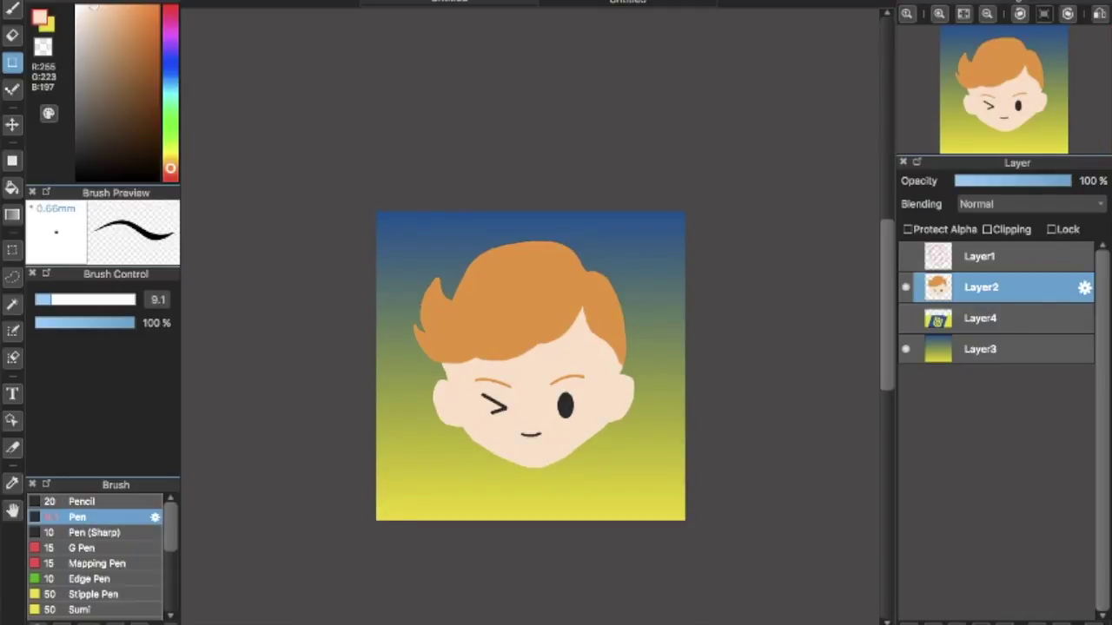